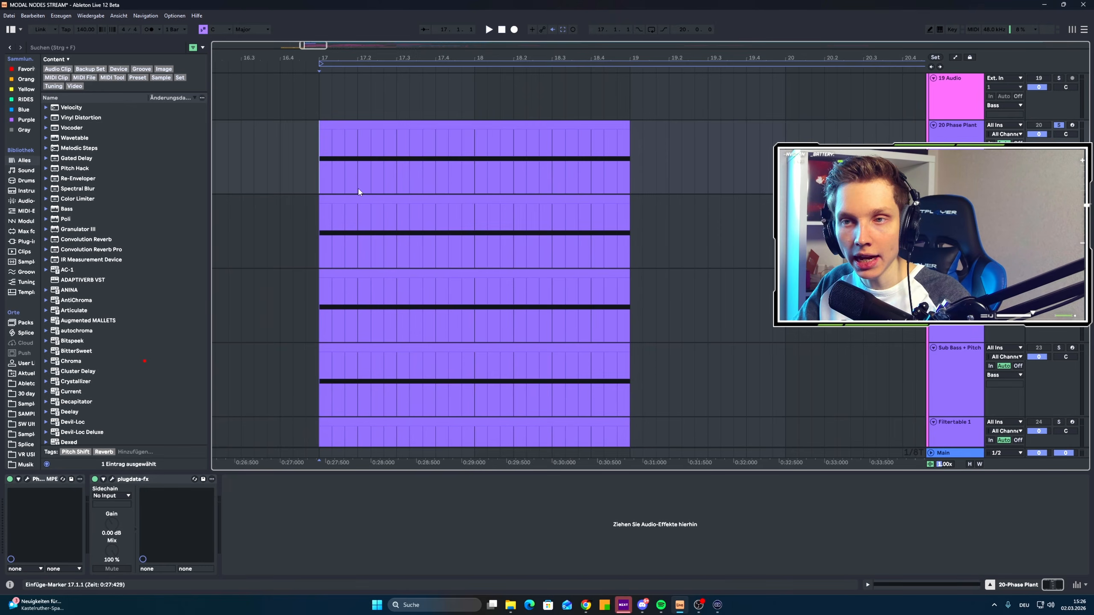
Play back the 20-Phase Plant track with the SPEC COMP BETA 2 effect window open, and close that window
key("space")
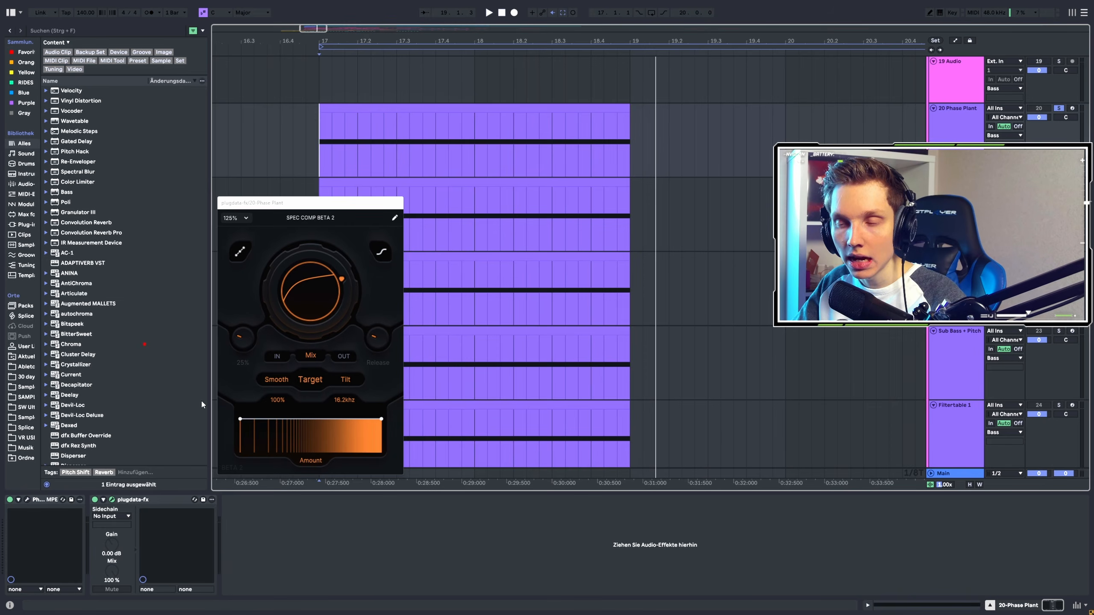
left_click(96, 500)
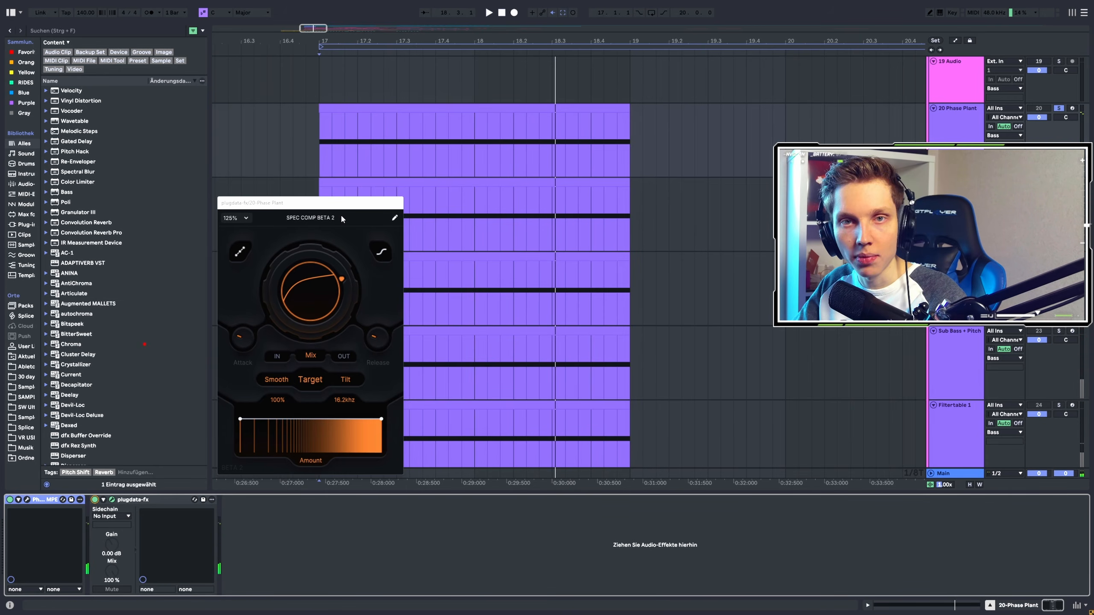
key("space")
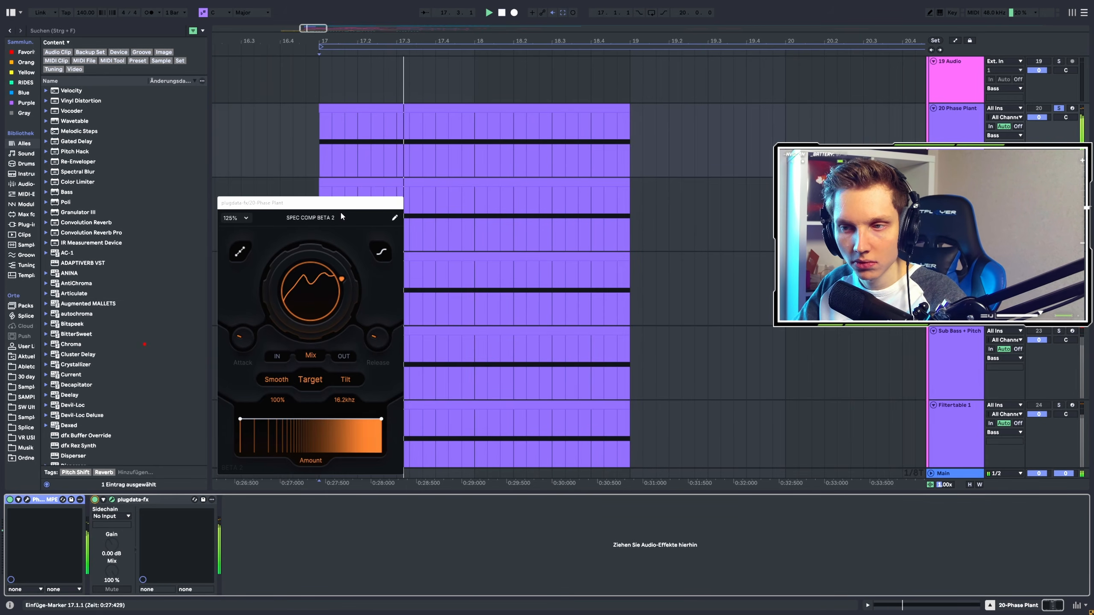
left_click(399, 204)
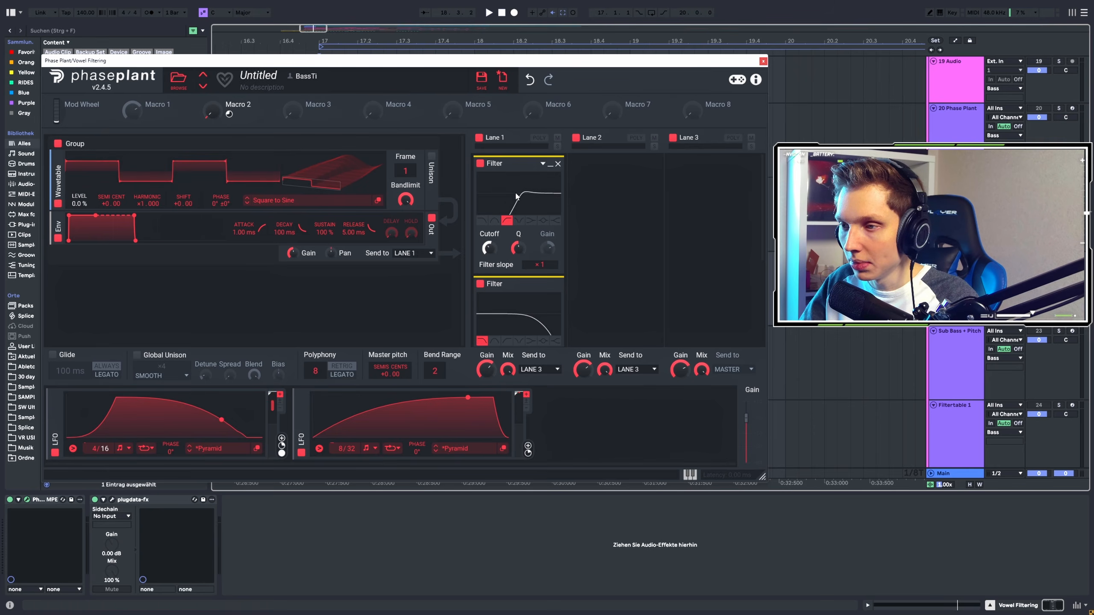
Examine the two Lane 1 filters of the Vowel Filtering patch and their cutoff knobs while auditioning the sound
scroll(525, 203, "down", 2)
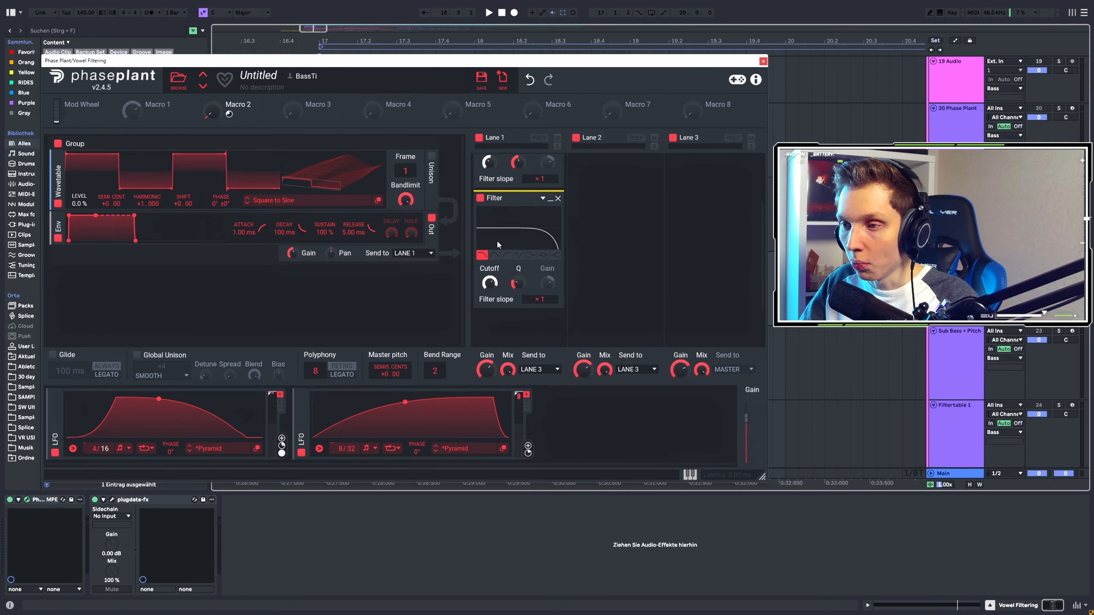
key("space")
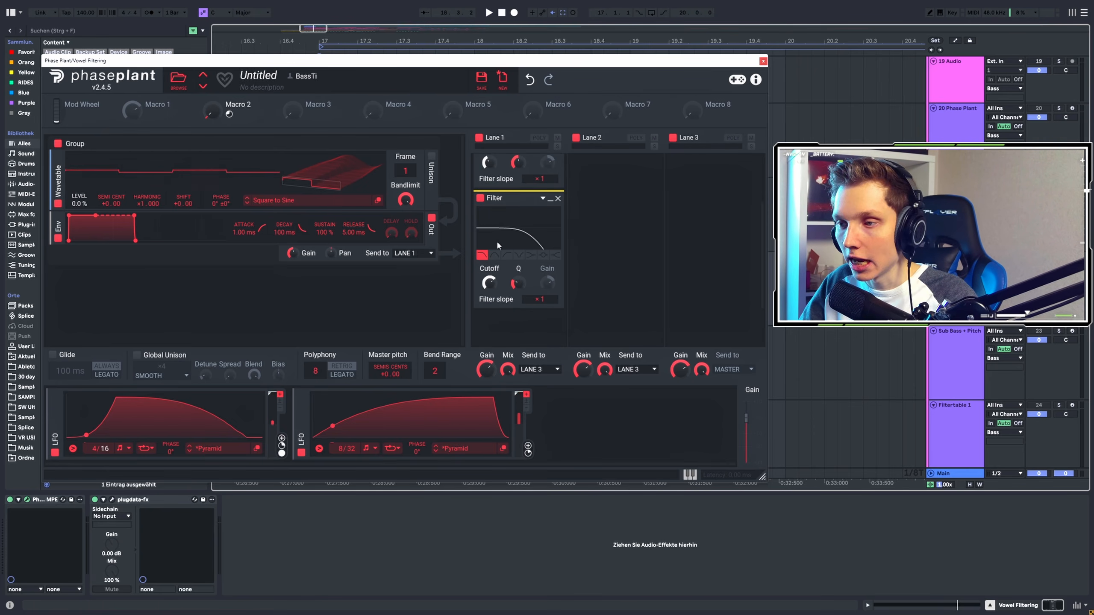
scroll(508, 258, "up", 2)
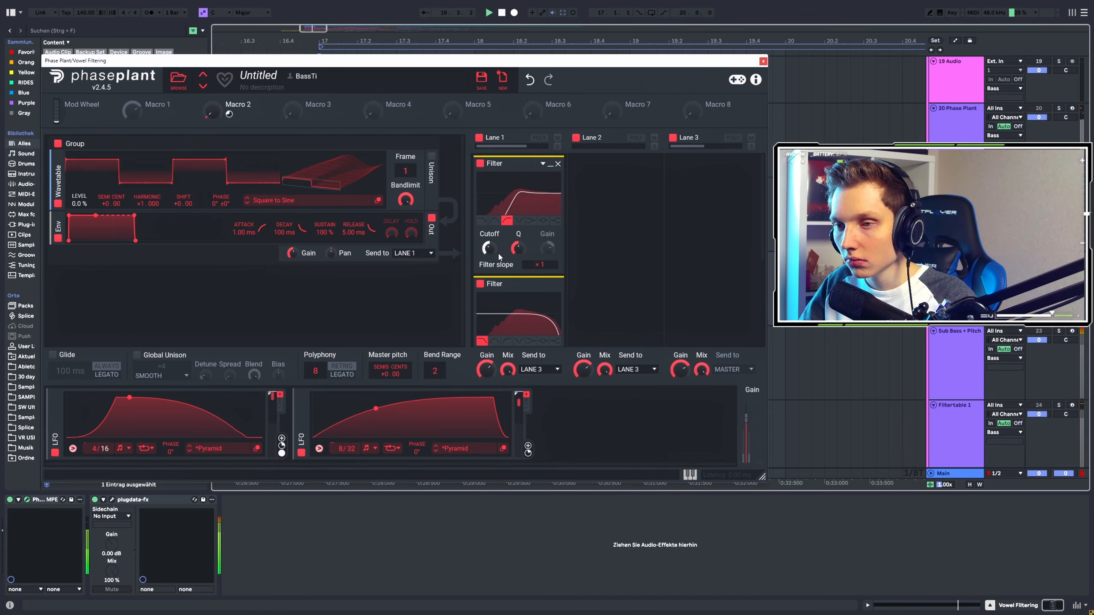
key("space")
mouse_move(490, 261)
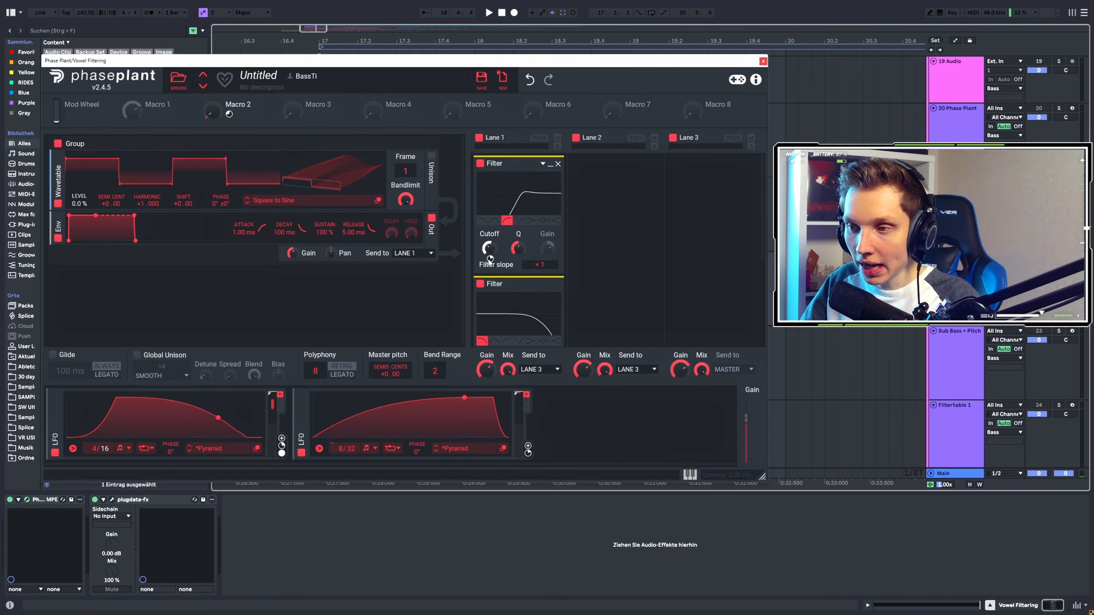
scroll(495, 260, "down", 2)
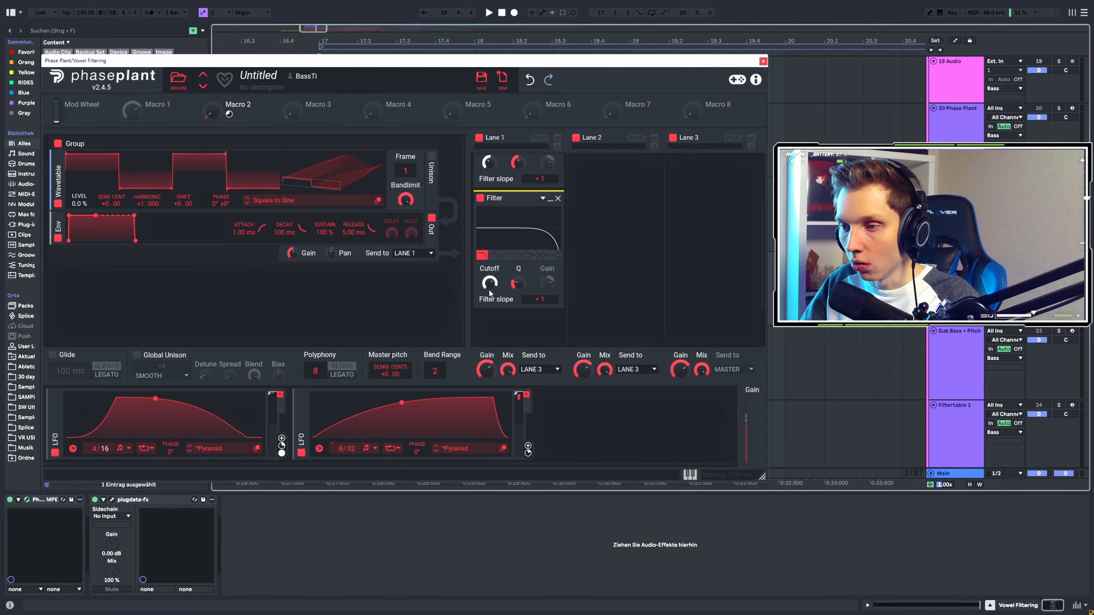
mouse_move(489, 297)
key("space")
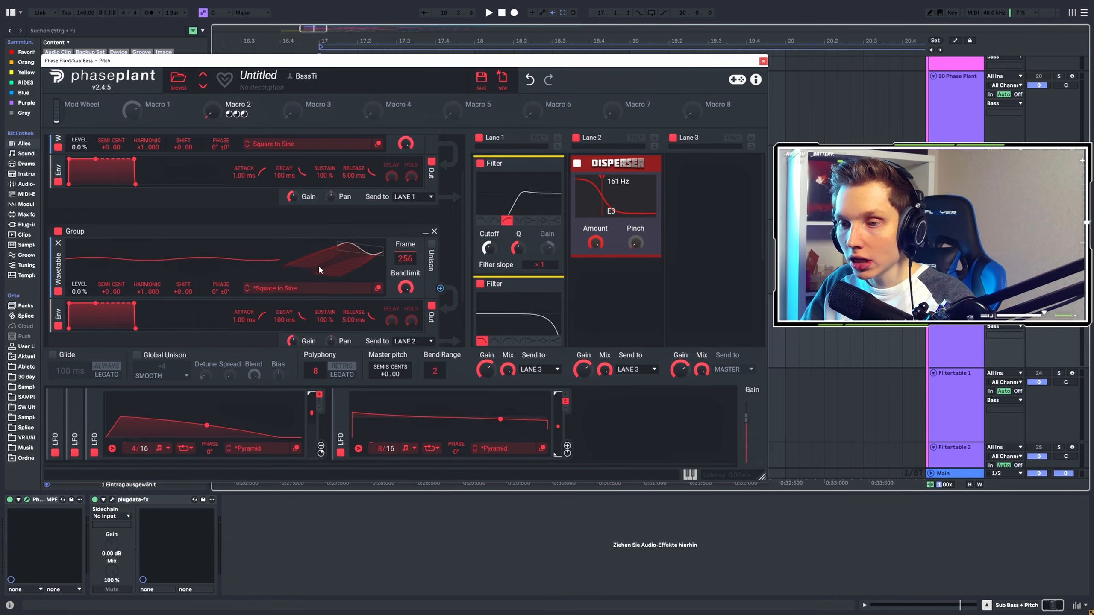
Examine the two wavetable groups and the lane effects of the Sub Bass + Pitch patch, and audition it
scroll(390, 326, "up", 2)
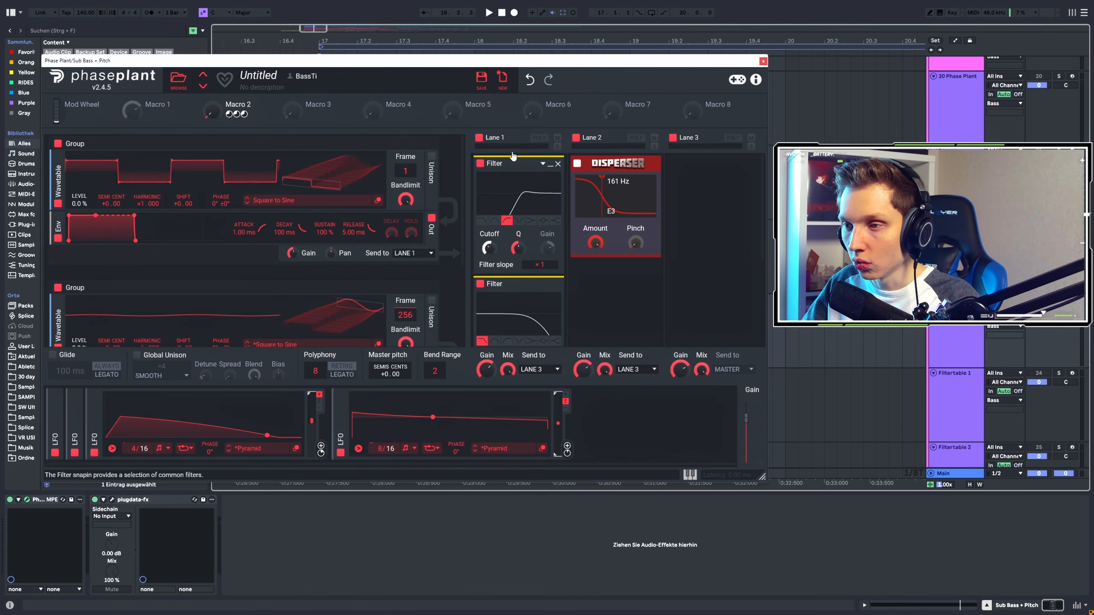
scroll(109, 269, "down", 2)
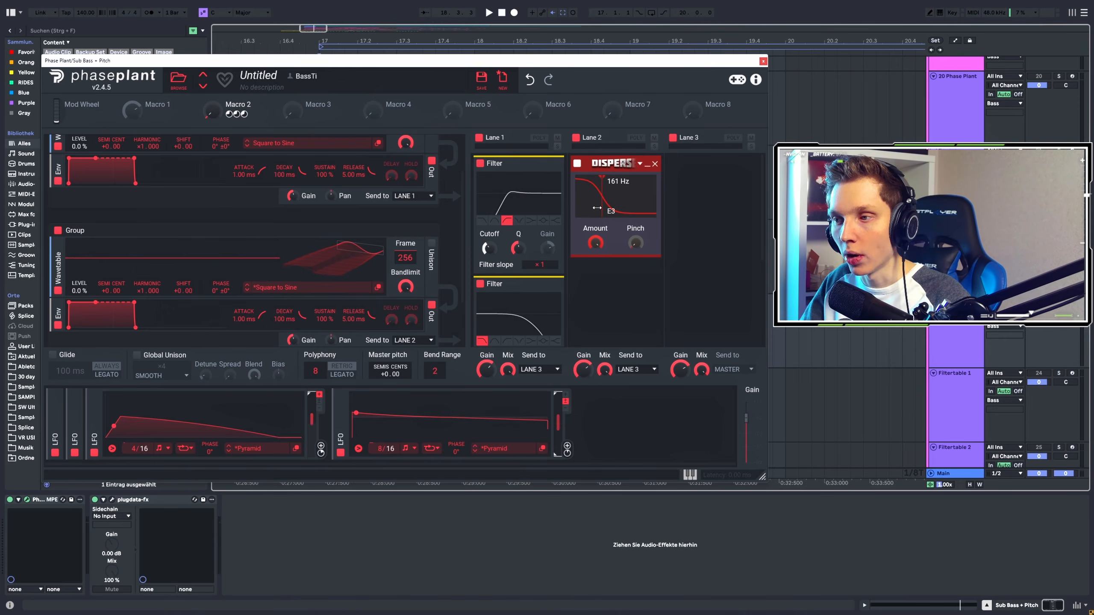
key("space")
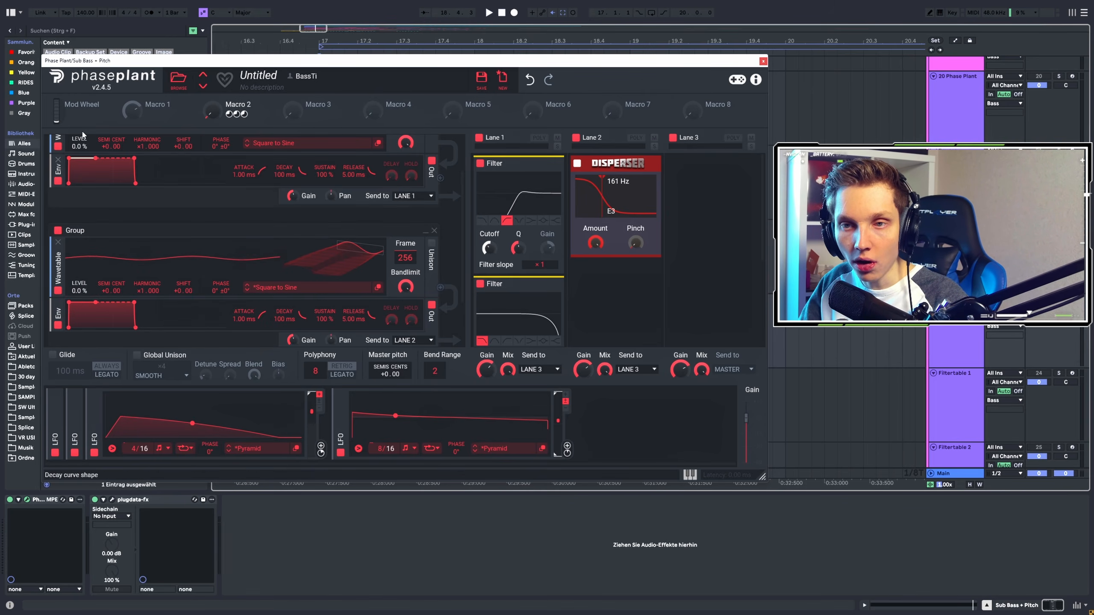
scroll(103, 138, "up", 2)
scroll(138, 194, "down", 3)
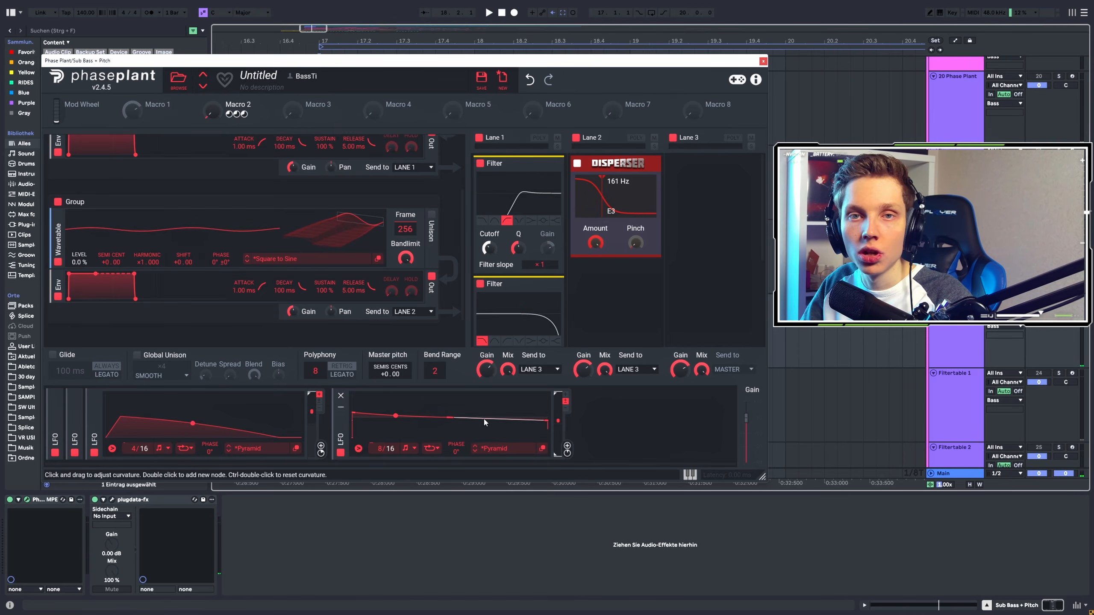
Open Phase Plant on the Filtertable 1 track, examine its Lane 1 filtertable and filters, and play the patch
left_click(27, 500)
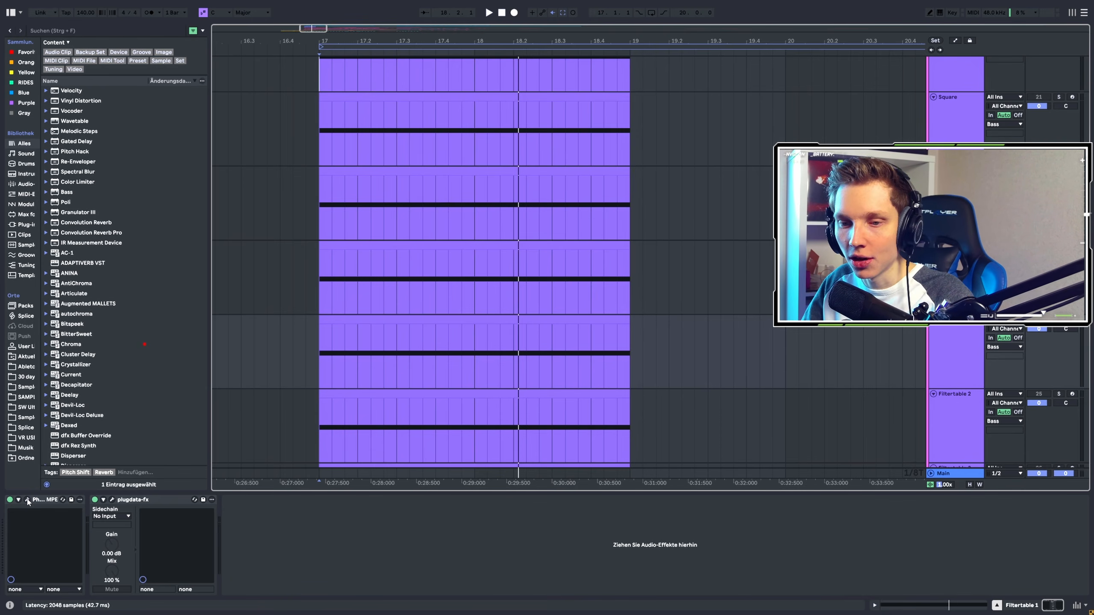
left_click(27, 500)
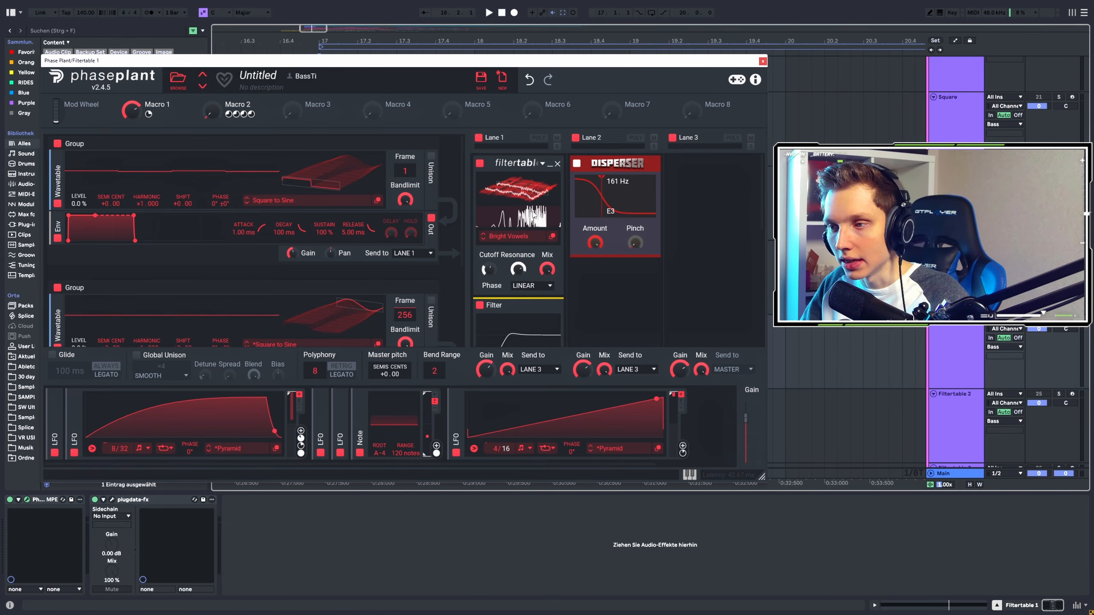
key("space")
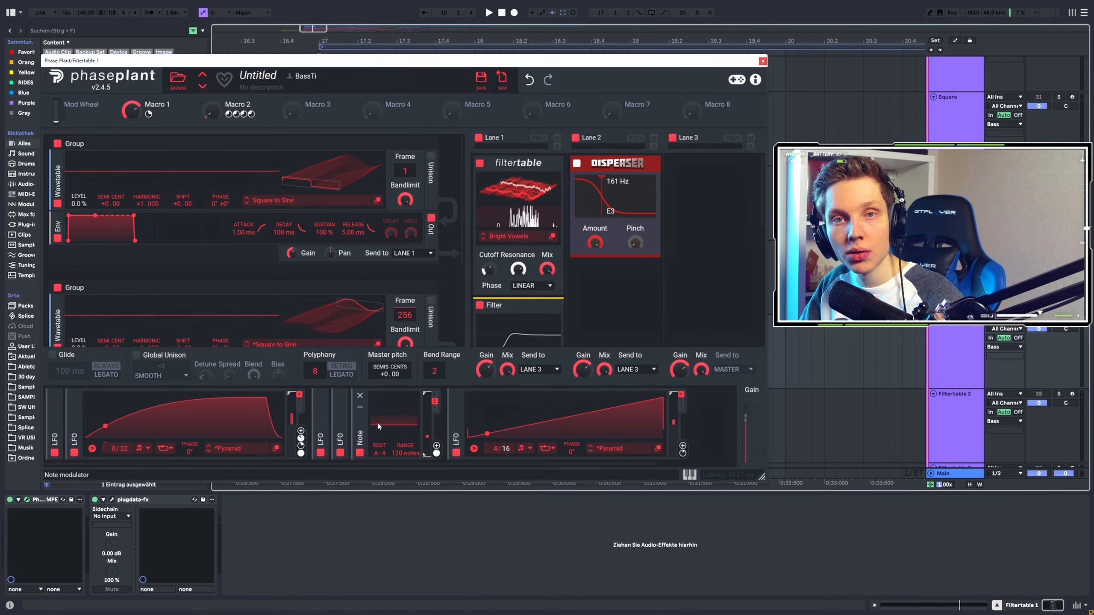
mouse_move(436, 453)
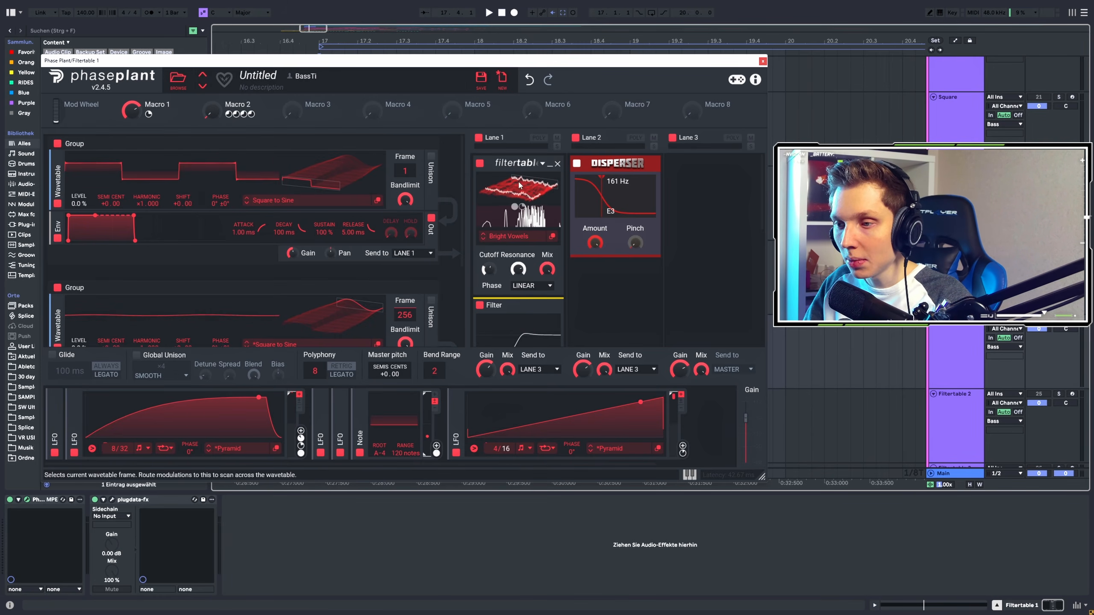
scroll(512, 234, "down", 3)
scroll(513, 235, "up", 3)
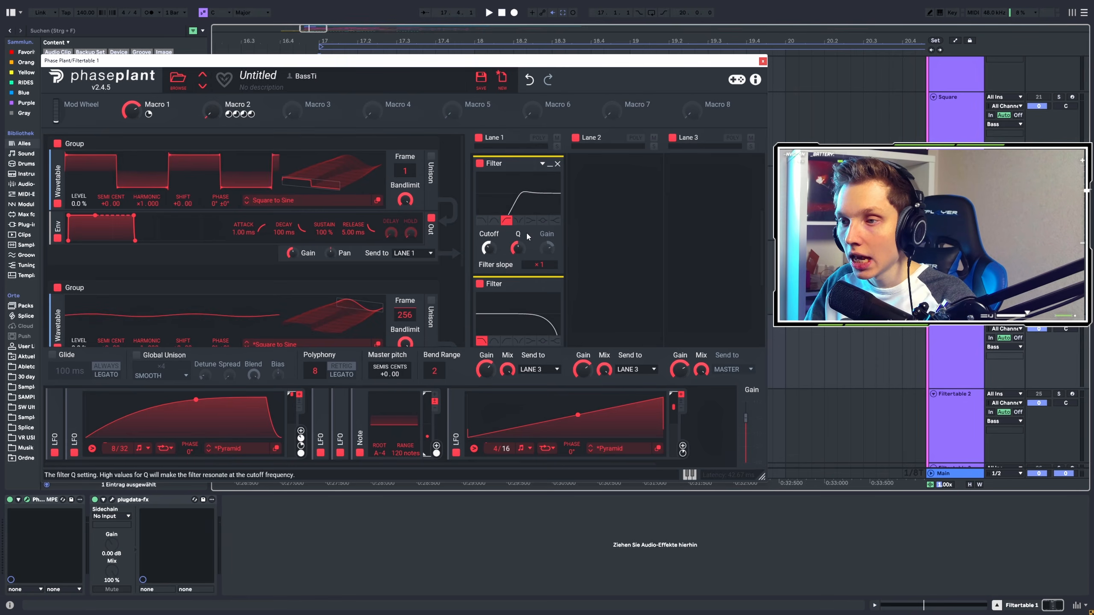
key("space")
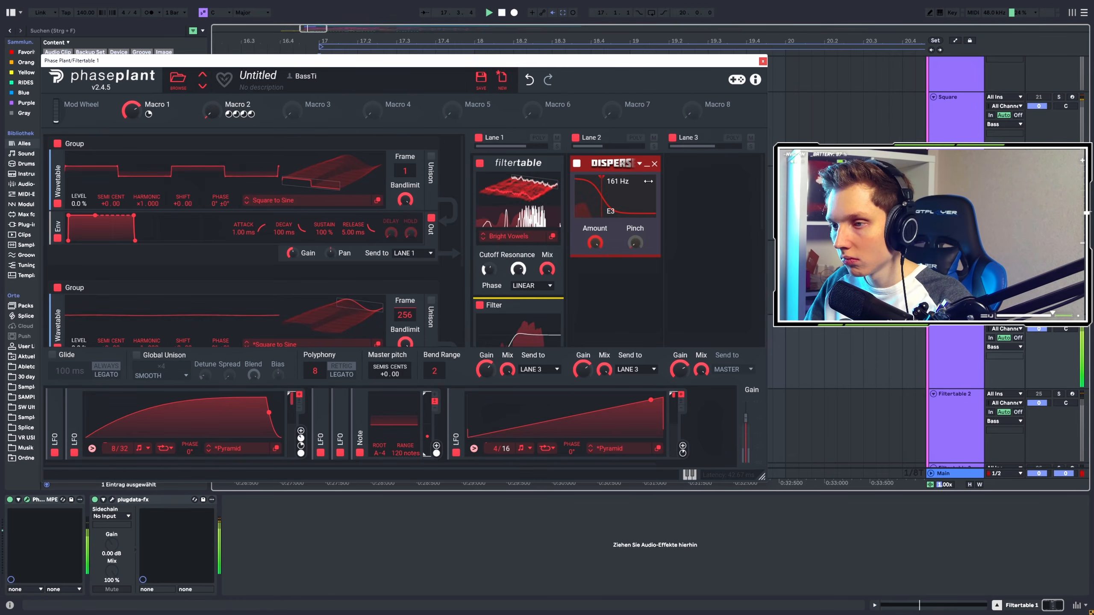
Open Phase Plant on the Filtertable 2 track and examine the chain of filtertables and filters in Lane 1
left_click(27, 500)
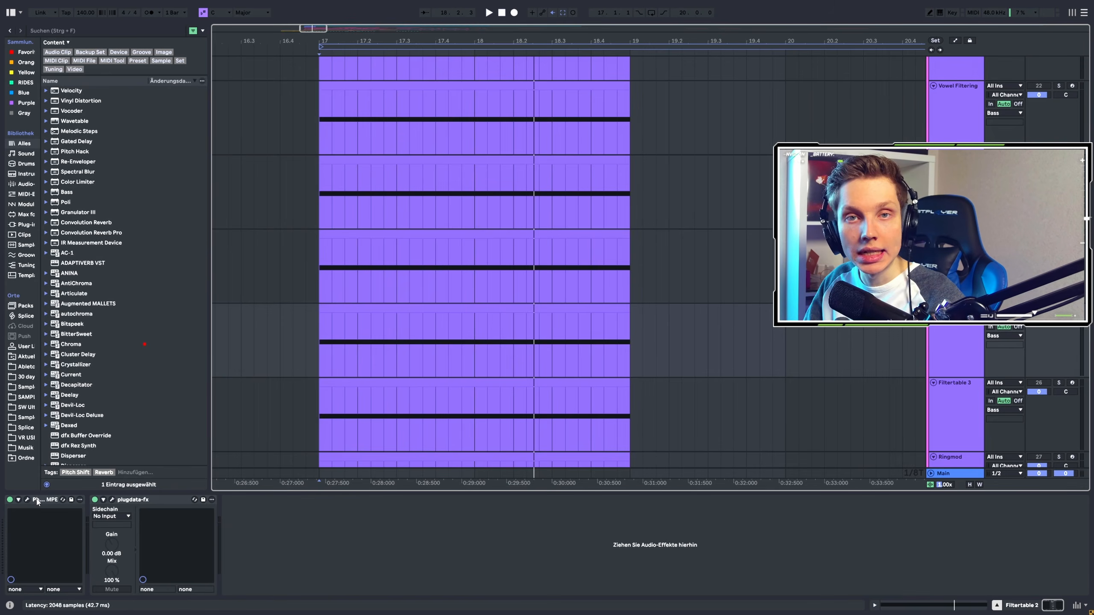
left_click(37, 501)
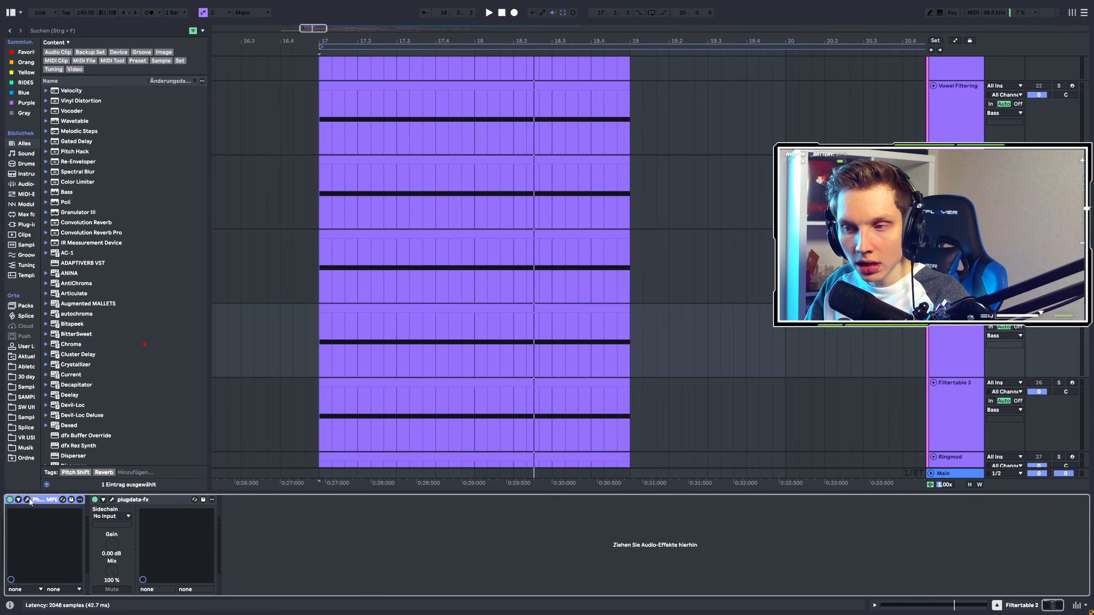
left_click(28, 500)
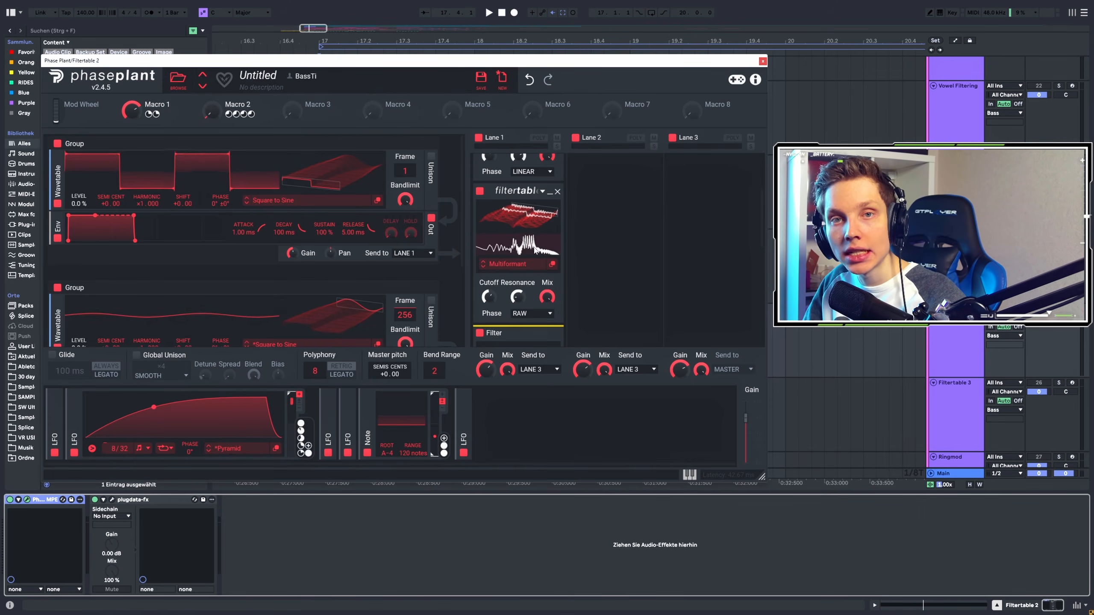
scroll(535, 245, "up", 5)
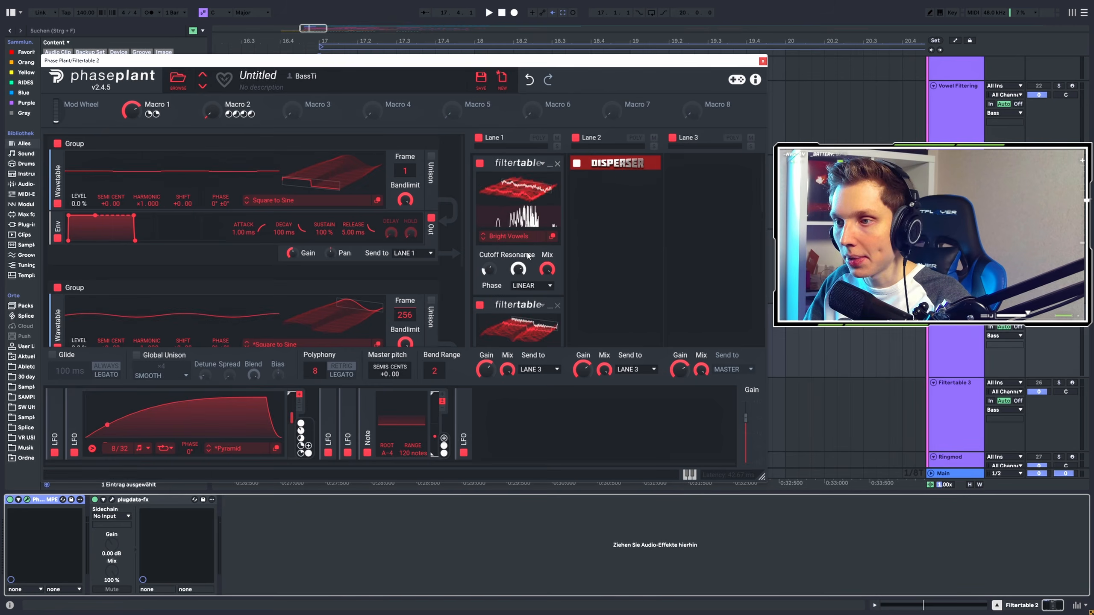
scroll(524, 205, "down", 5)
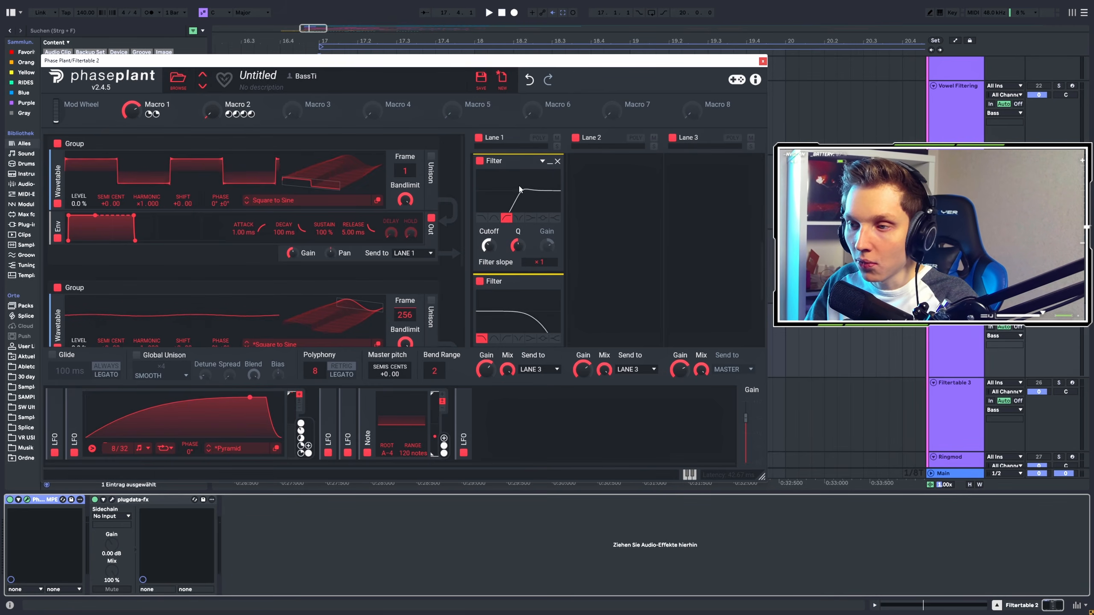
scroll(502, 310, "up", 3)
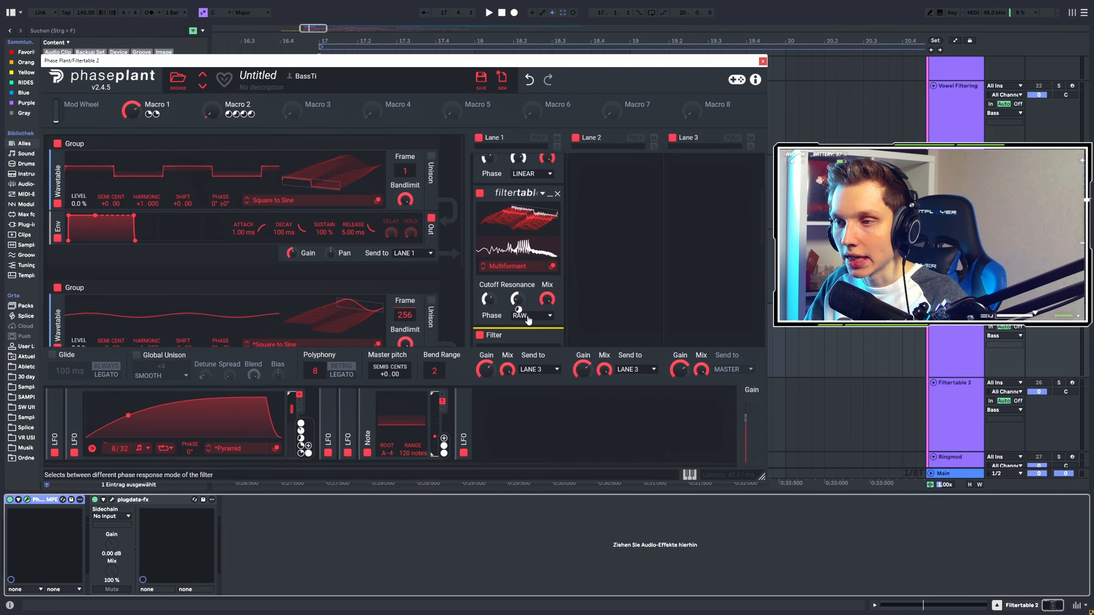
scroll(526, 276, "up", 2)
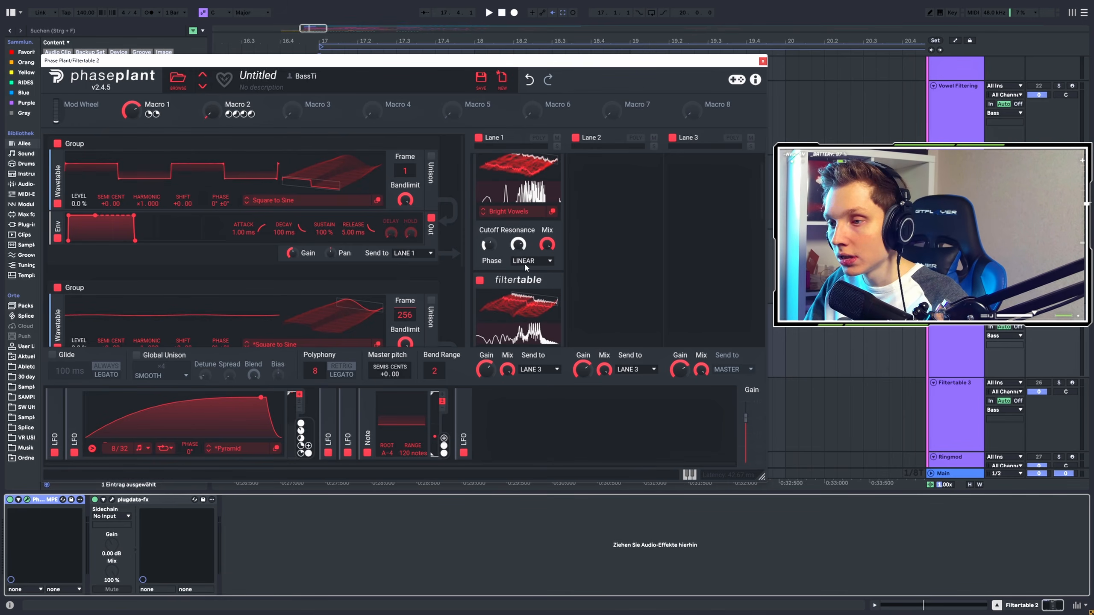
scroll(526, 258, "up", 1)
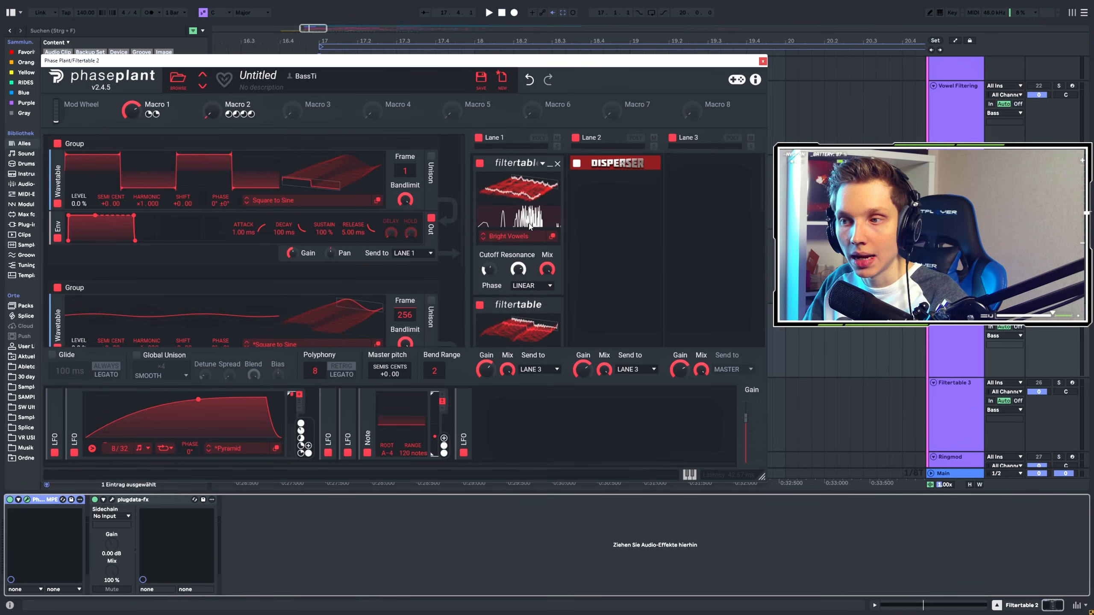
Check the phase mode options of the Bright Vowels filtertable, keeping Linear, and examine the Multiformant filtertable with its LFO modulation
left_click(521, 286)
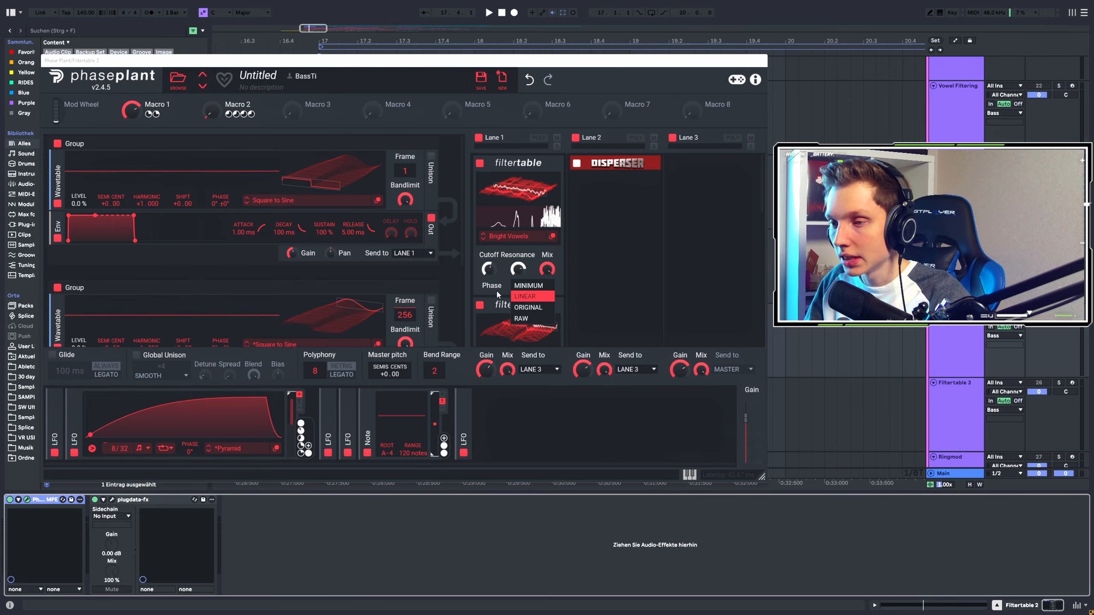
left_click(525, 297)
scroll(580, 259, "down", 1)
scroll(552, 260, "down", 1)
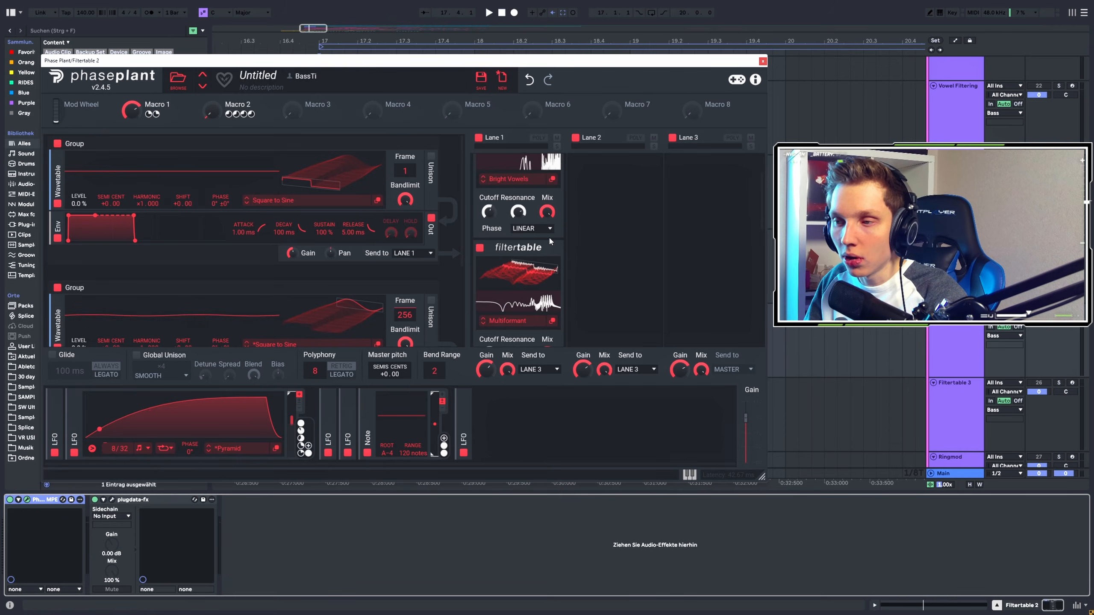
scroll(560, 259, "down", 2)
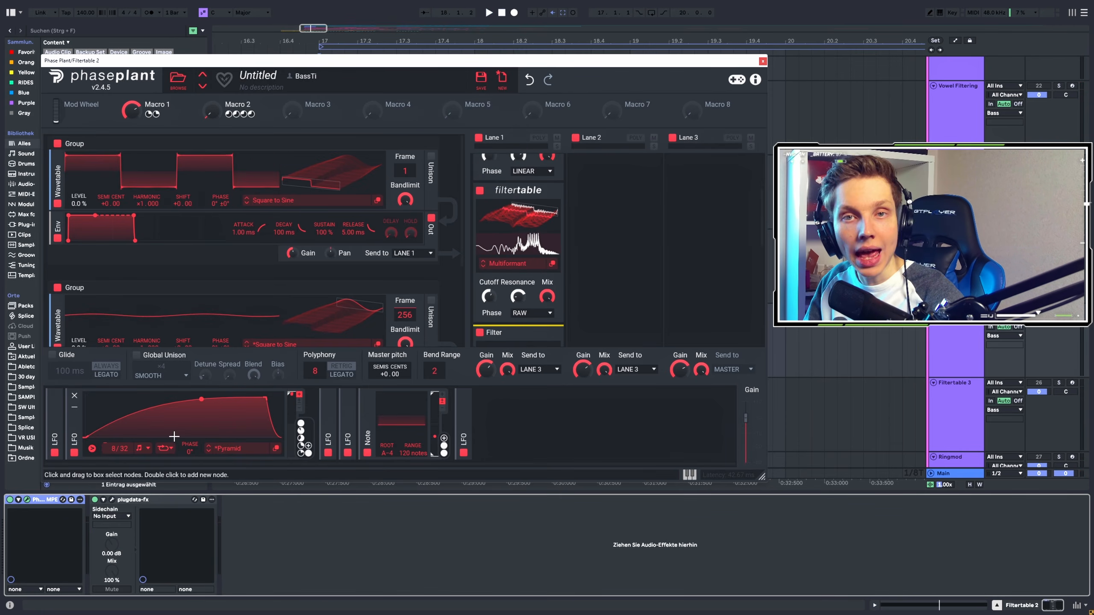
left_click_drag(305, 435, 518, 307)
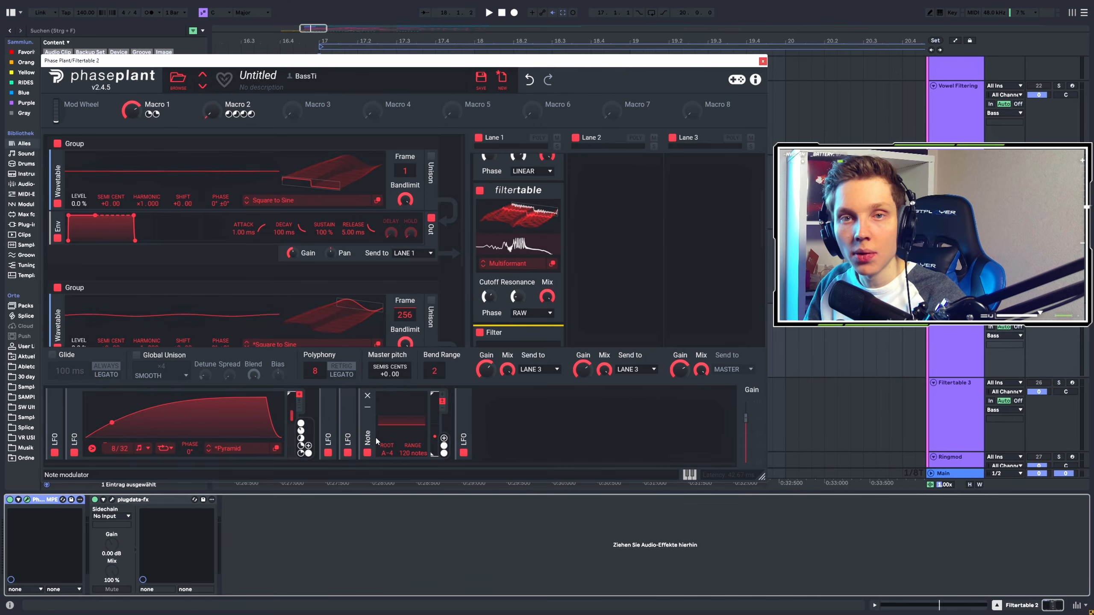
Audition the Filtertable 3 patch while examining its second Lane 1 filtertable and the LFO shapes
key("space")
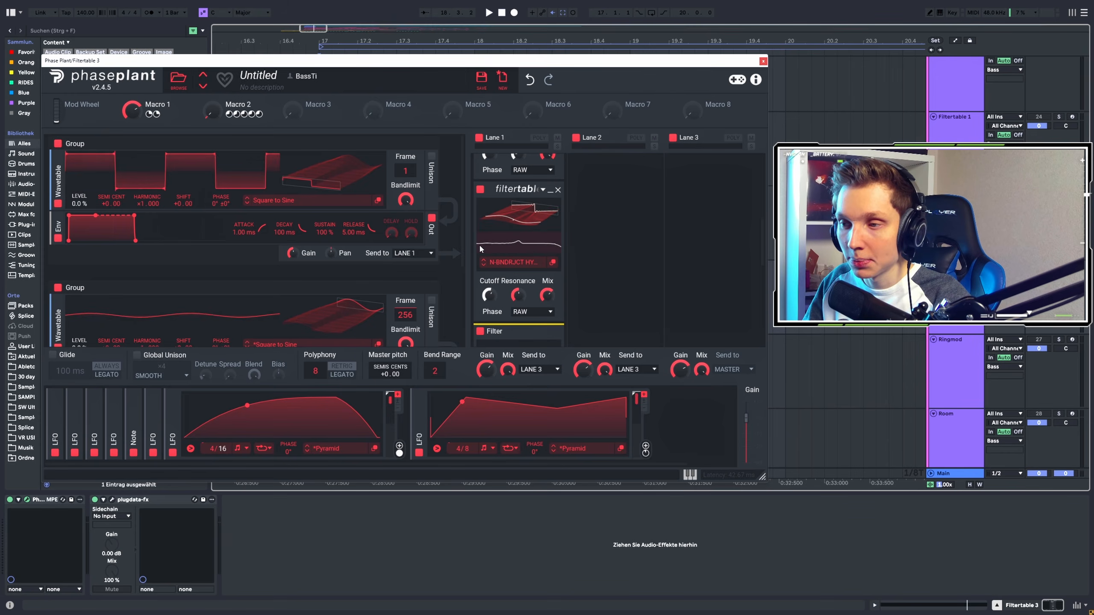
key("space")
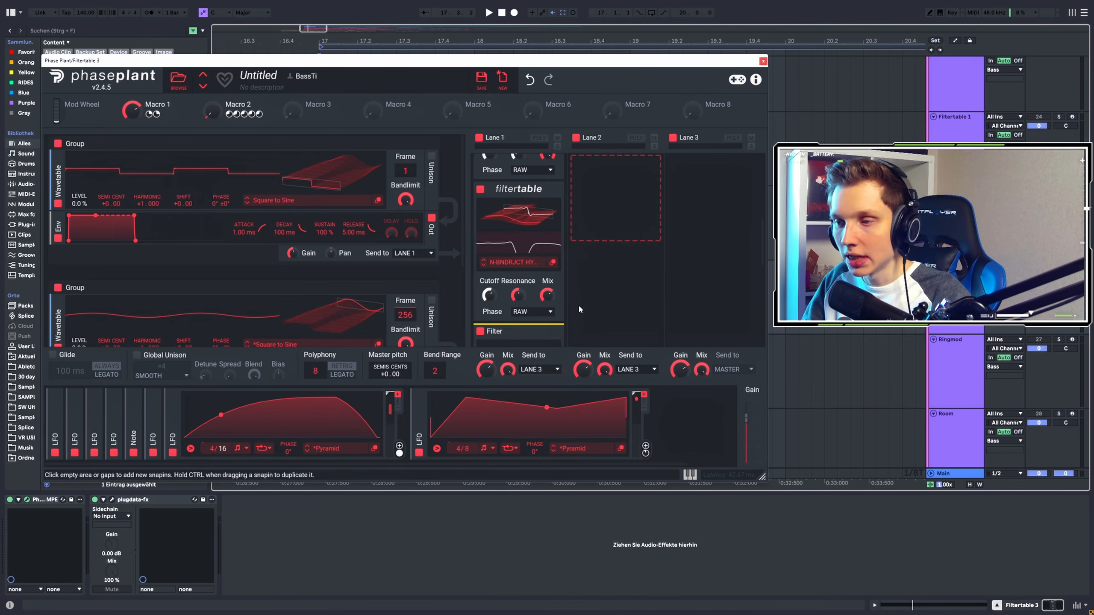
key("space")
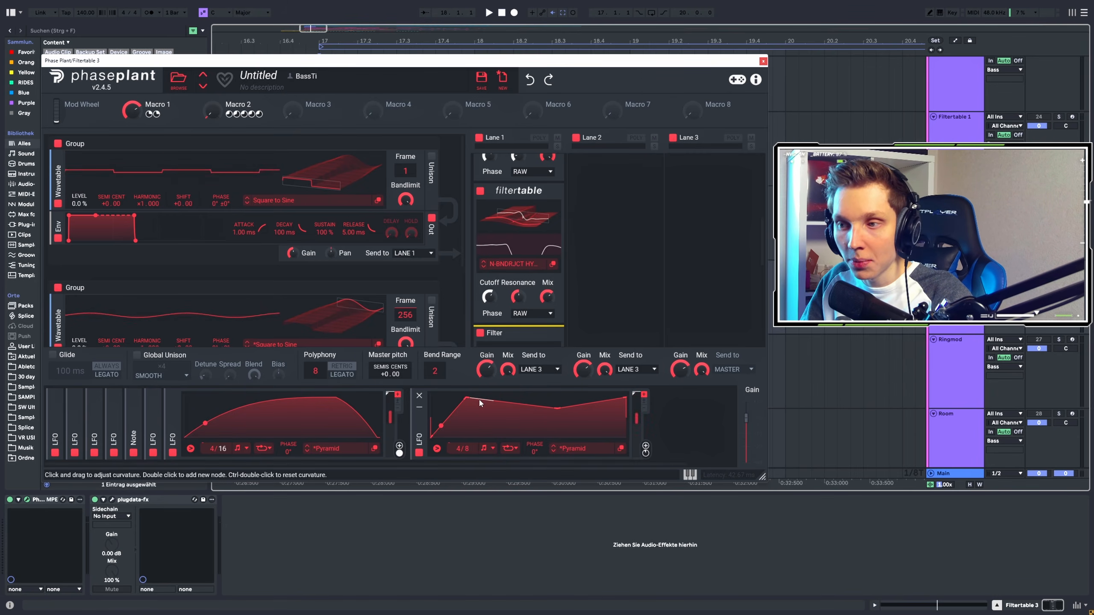
Examine the modulated N-BNDRUCT filtertable, the filter after it and the Bright Vowels filtertable in Lane 1 of the Filtertable 3 patch
left_click_drag(645, 446, 491, 315)
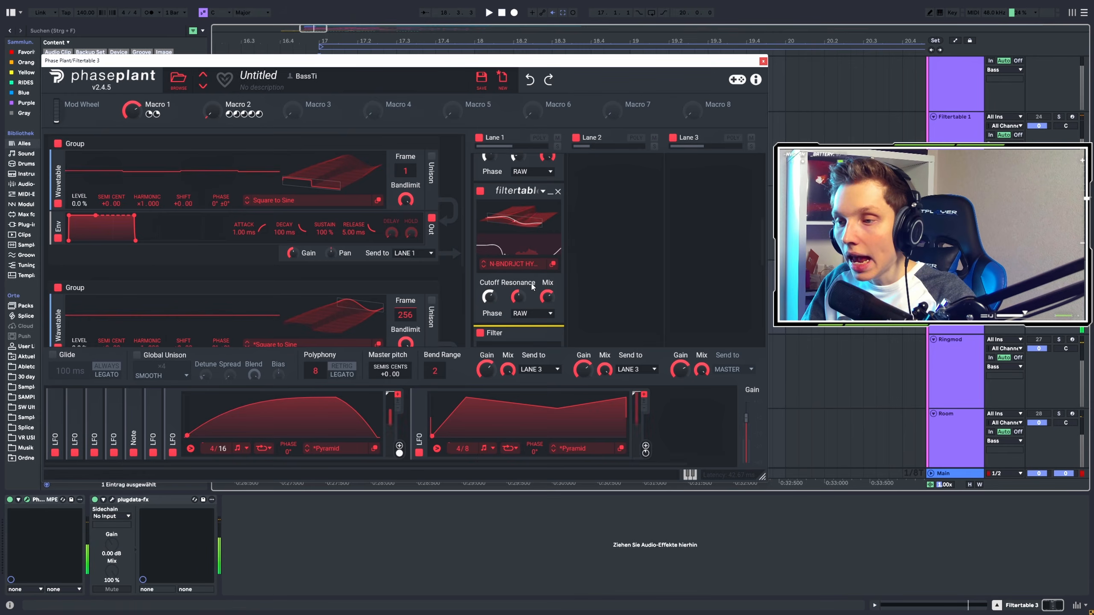
scroll(522, 299, "down", 1)
scroll(522, 300, "down", 1)
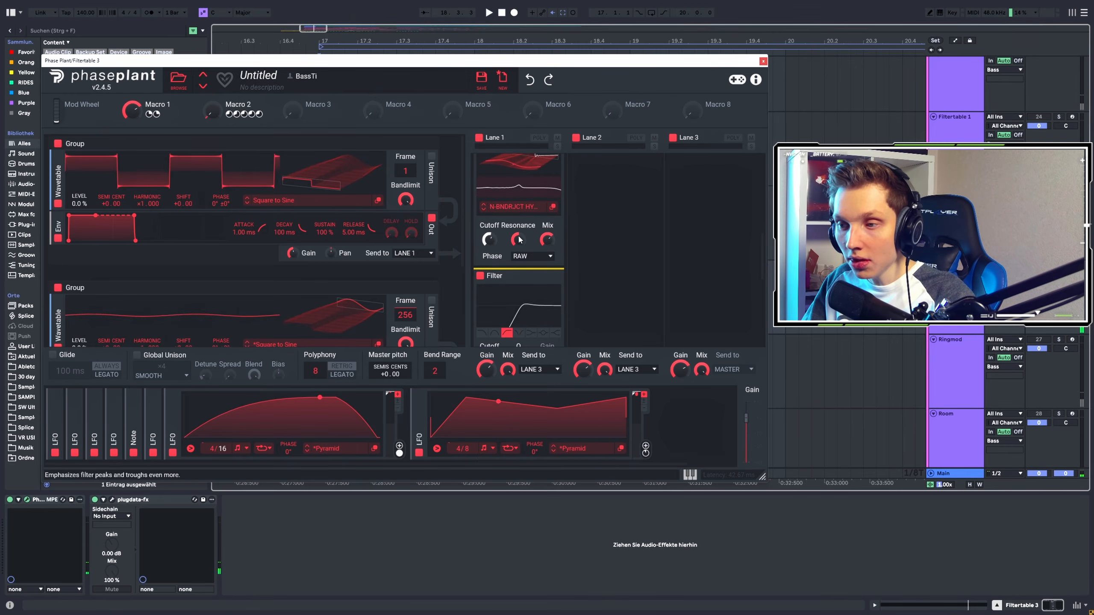
scroll(509, 283, "down", 2)
scroll(509, 281, "up", 2)
scroll(509, 280, "up", 3)
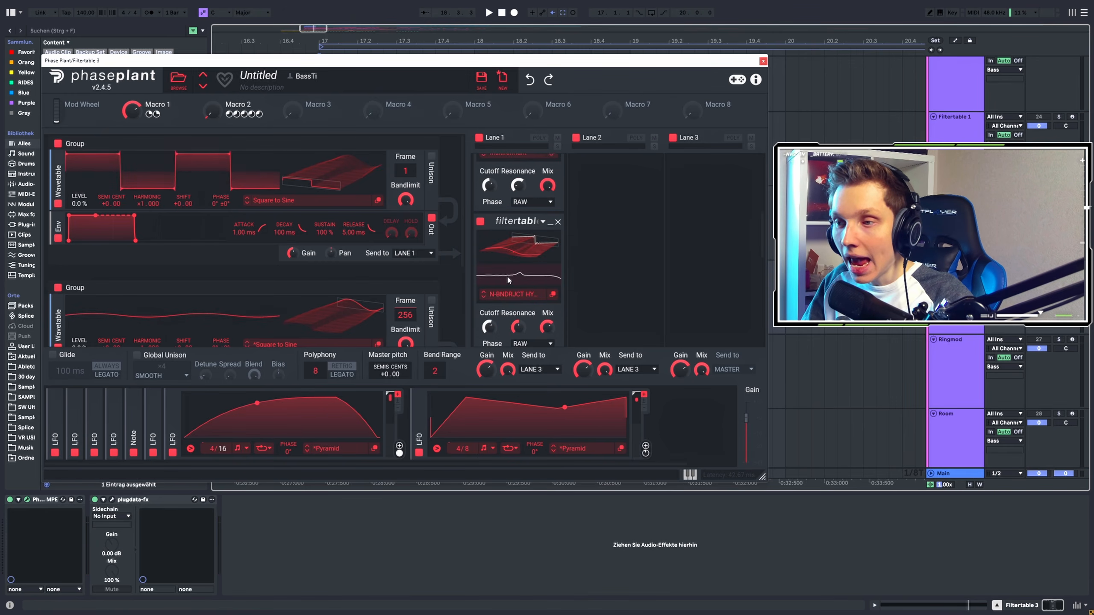
scroll(509, 278, "up", 5)
scroll(534, 158, "up", 3)
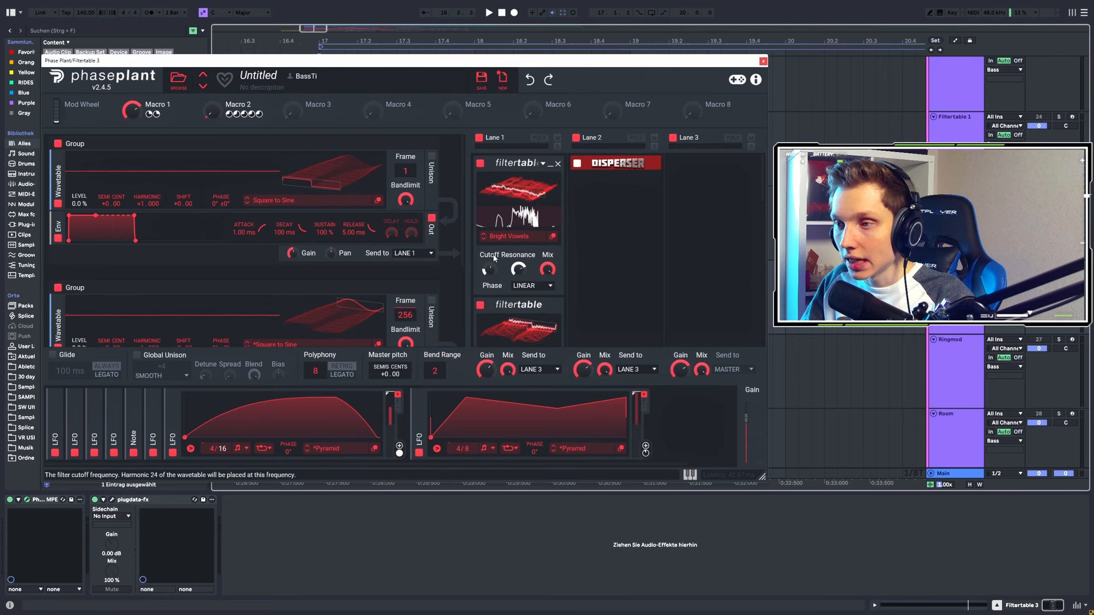
Open Phase Plant on the Ringmod track, play it, and check the output routing options of the overdriven Default Wavetable group, keeping Sideband
left_click(28, 500)
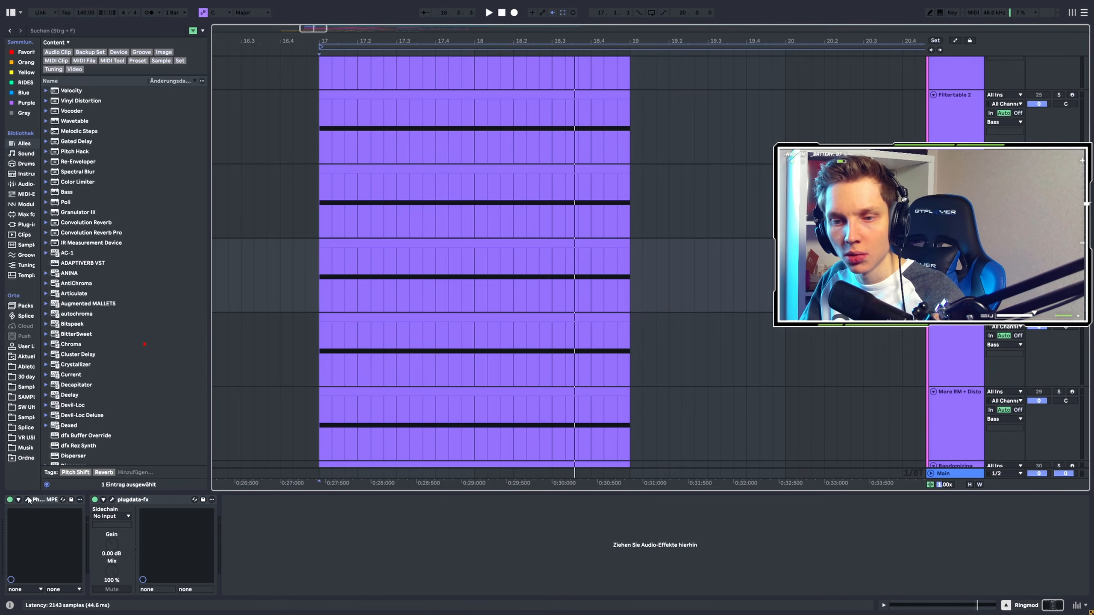
left_click(28, 500)
key("space")
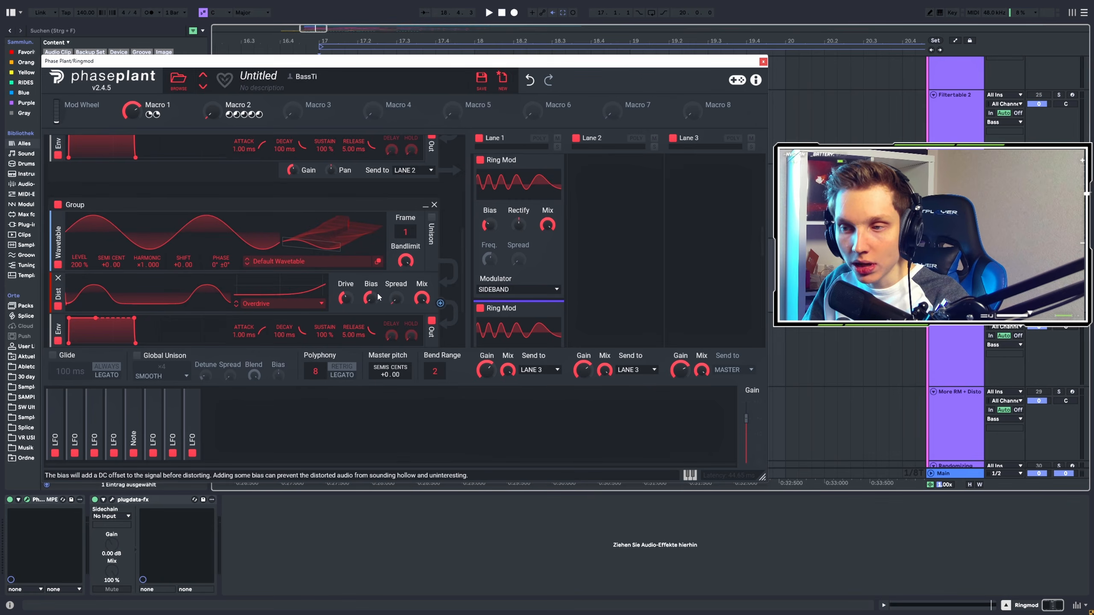
scroll(378, 298, "down", 1)
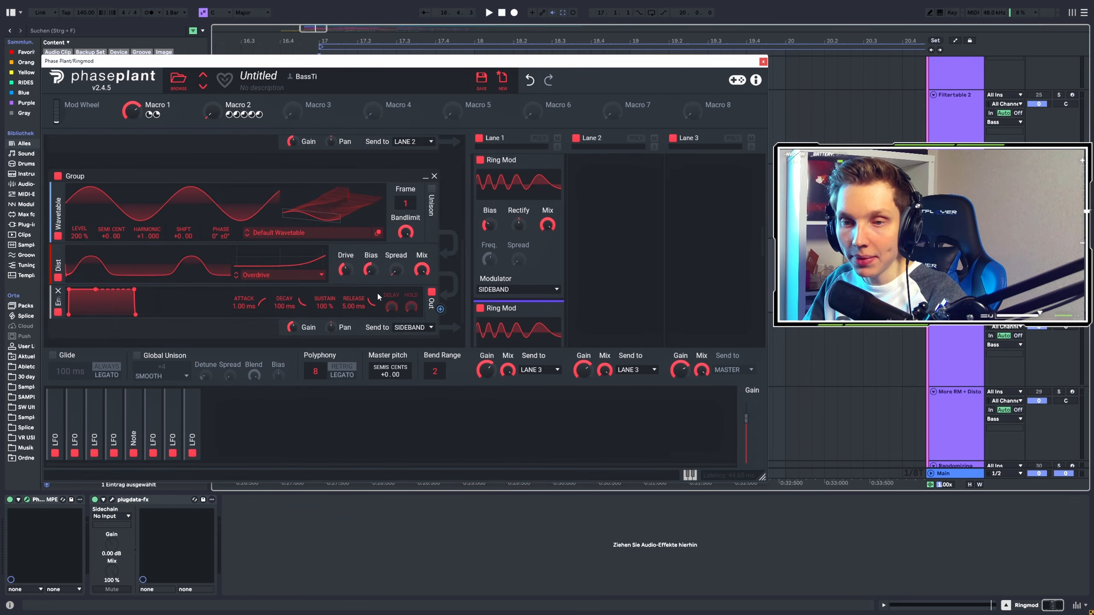
left_click(413, 327)
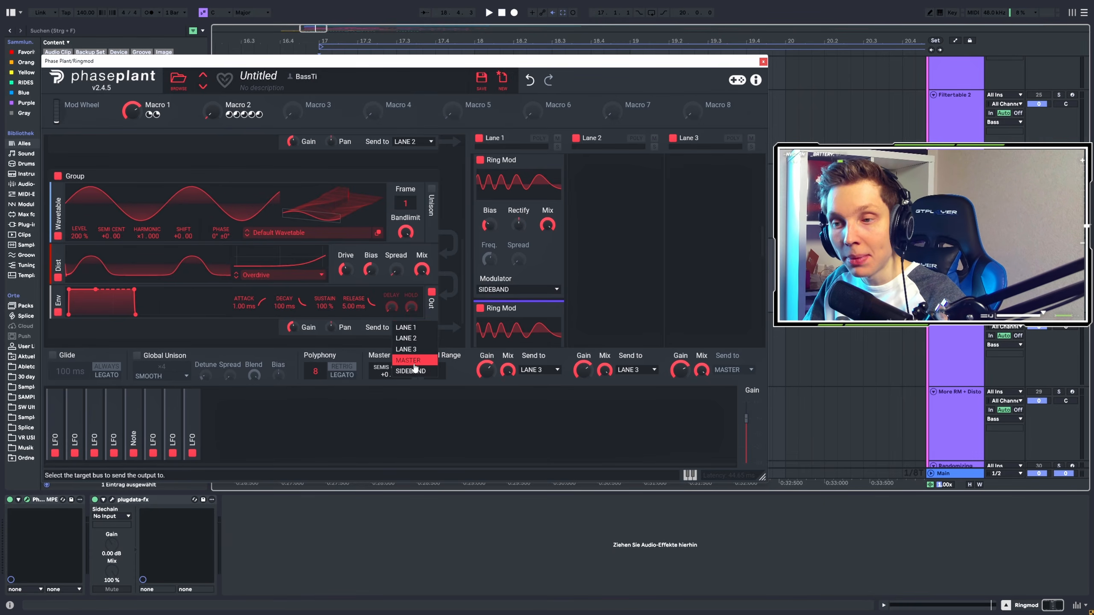
left_click(244, 342)
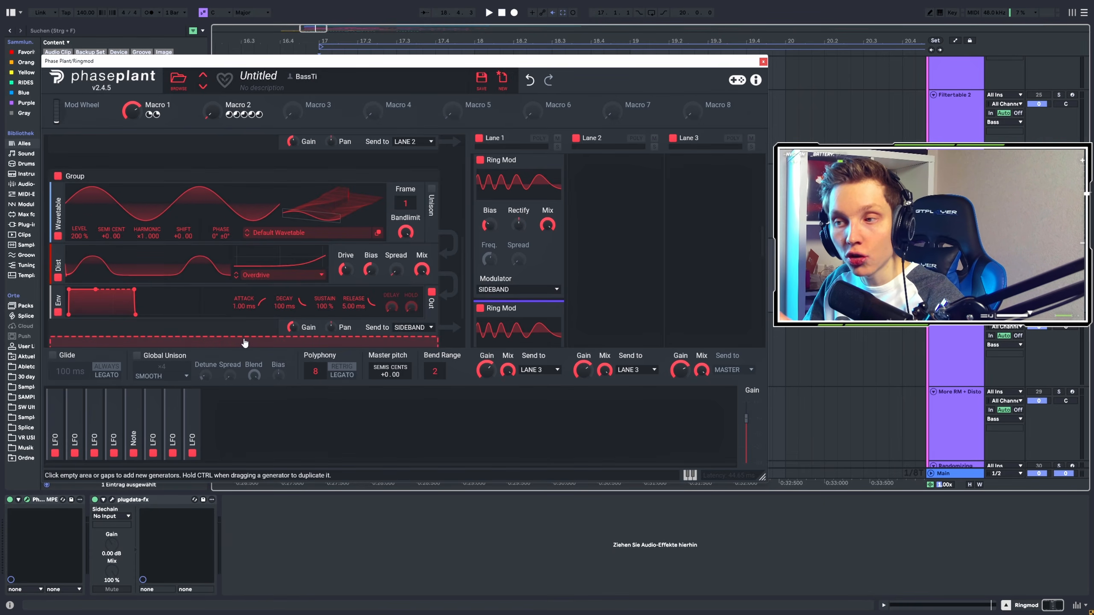
Play the Ringmod patch and compare it with the first Lane 1 Ring Mod disabled and re-enabled
scroll(542, 252, "up", 1)
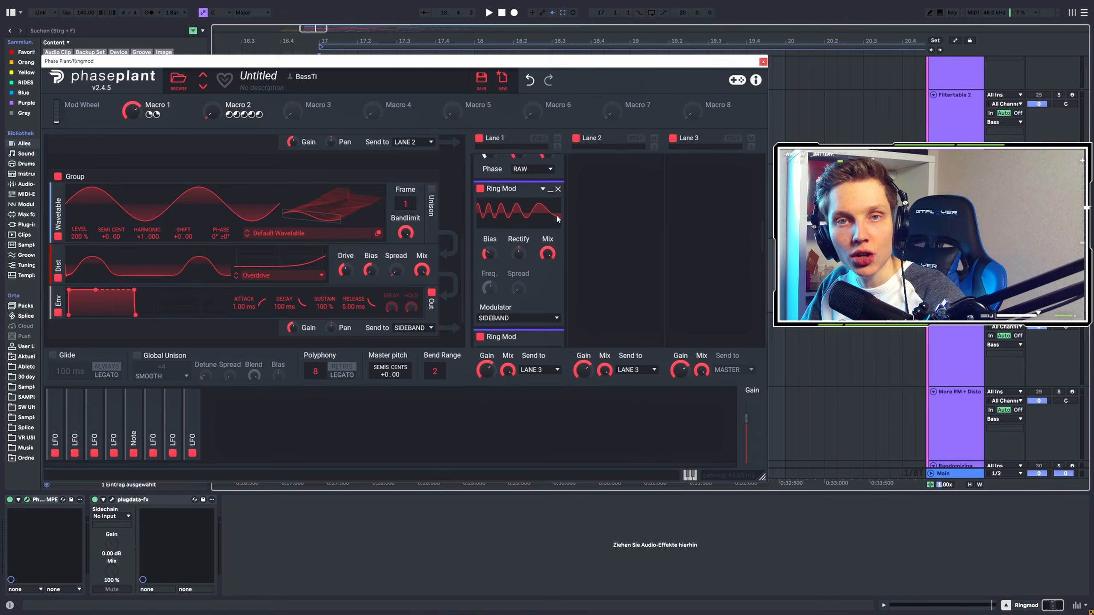
scroll(556, 214, "down", 1)
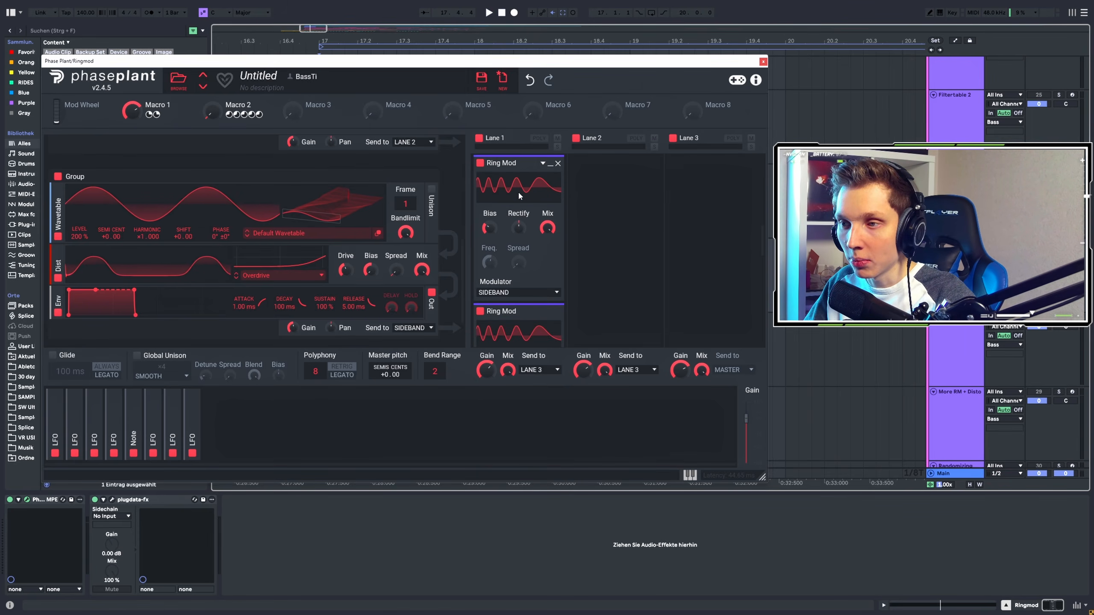
scroll(519, 196, "up", 1)
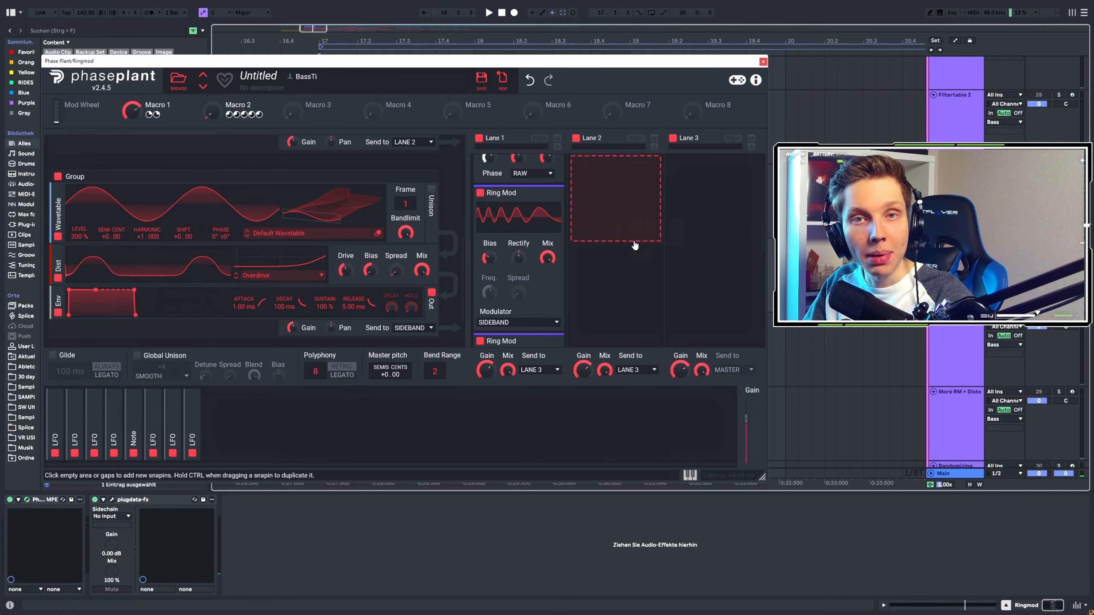
key("space")
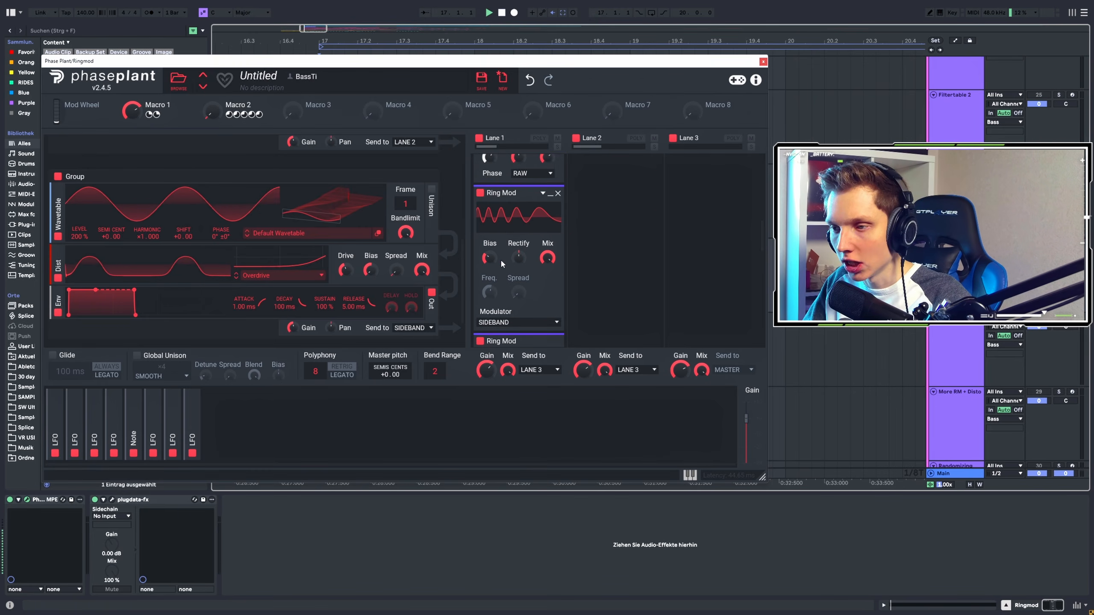
left_click(480, 193)
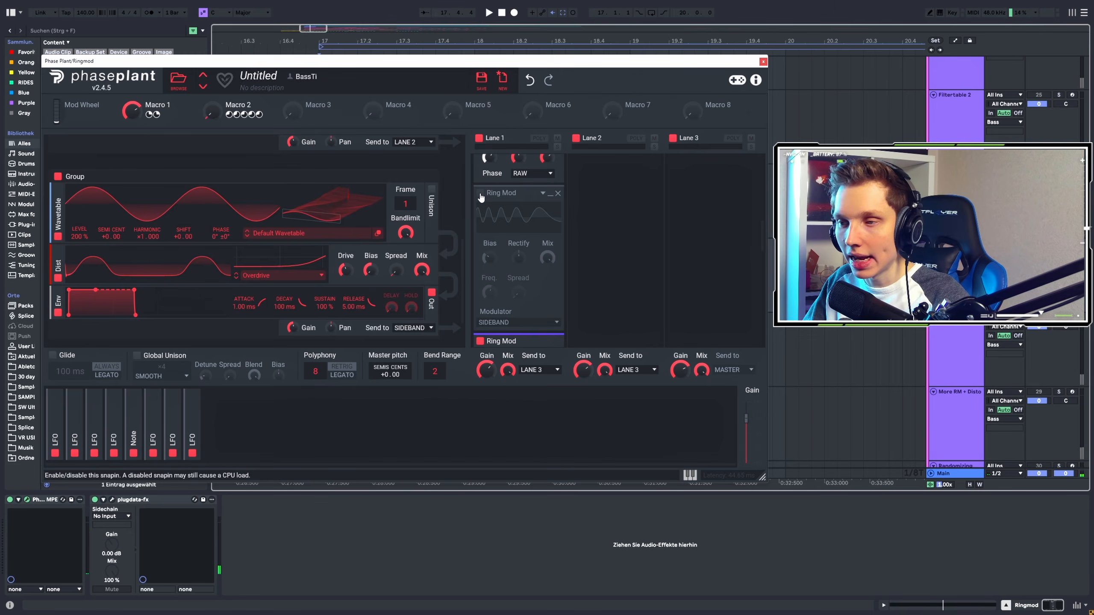
left_click(480, 193)
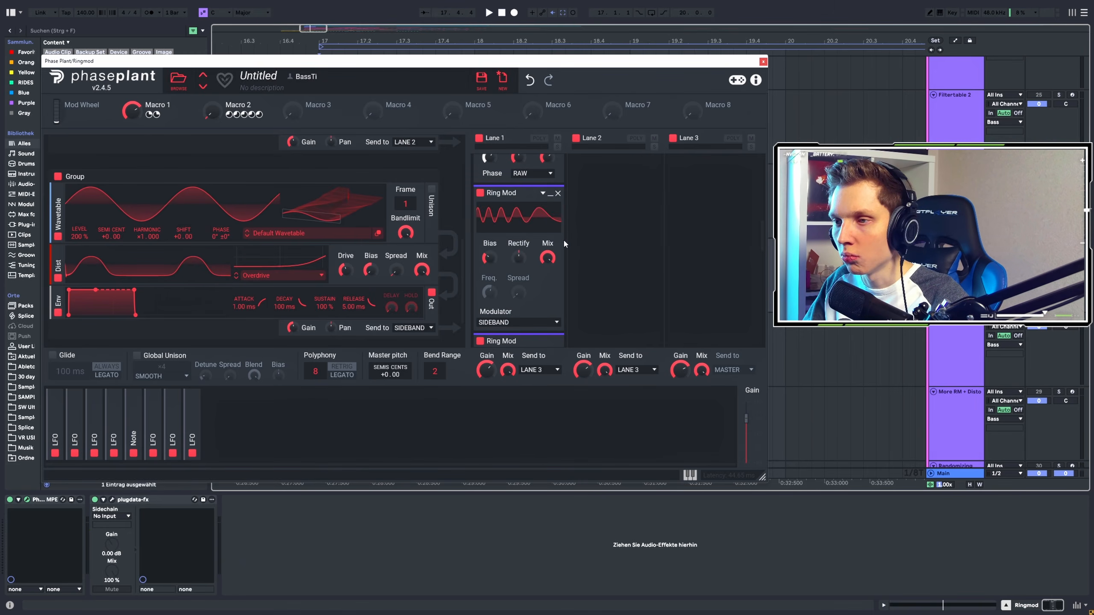
key("space")
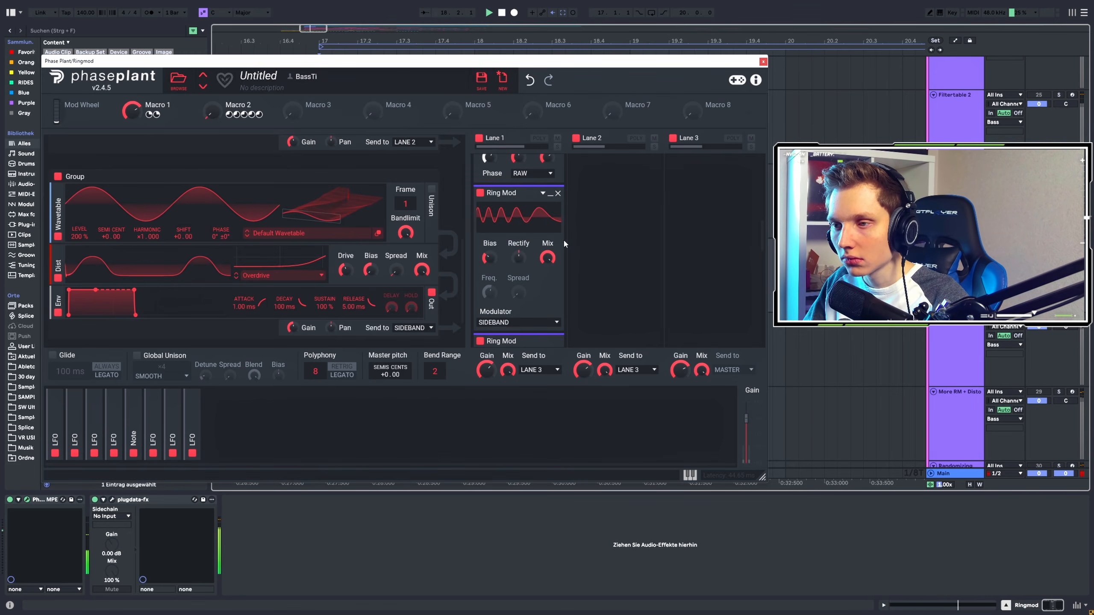
Examine the second Ring Mod and the Multiformant and N-BNDRUCT filtertables in Lane 1 of the Ringmod patch
scroll(510, 245, "down", 3)
scroll(511, 243, "down", 7)
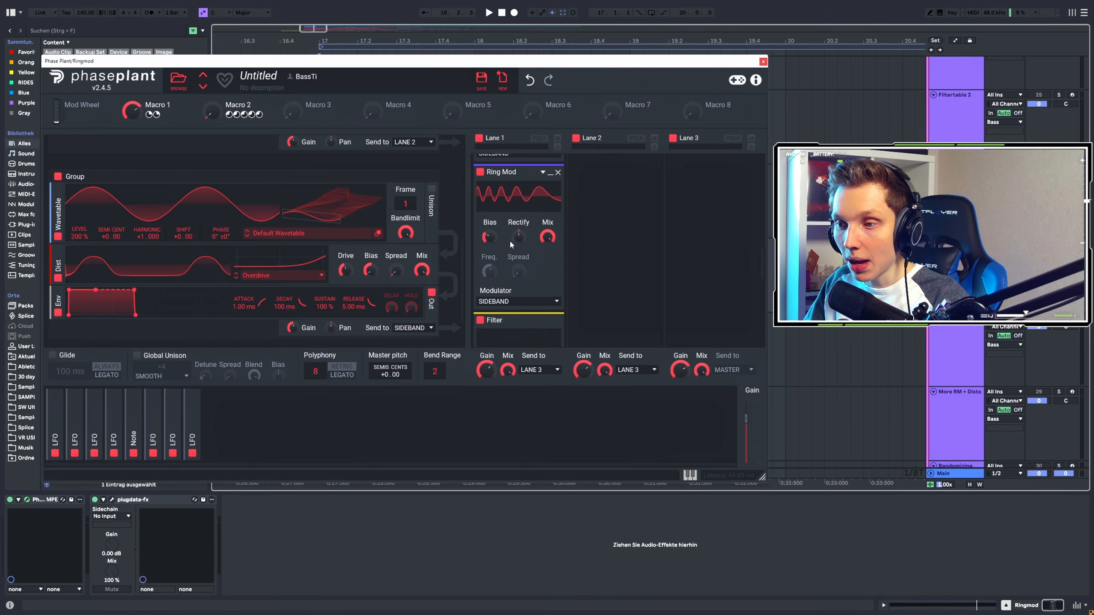
scroll(504, 289, "down", 7)
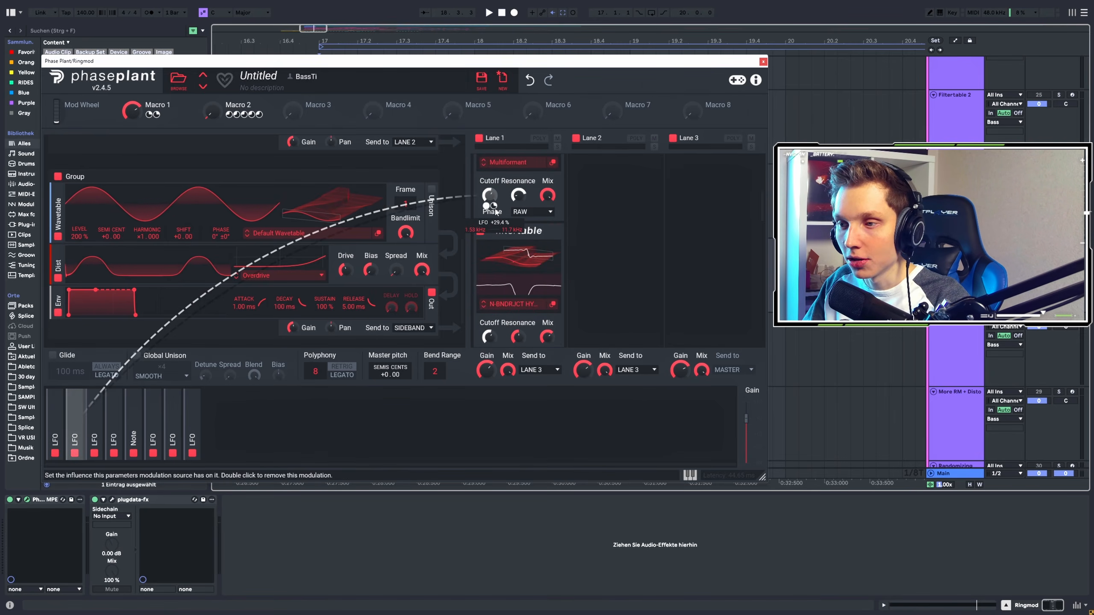
scroll(513, 233, "up", 8)
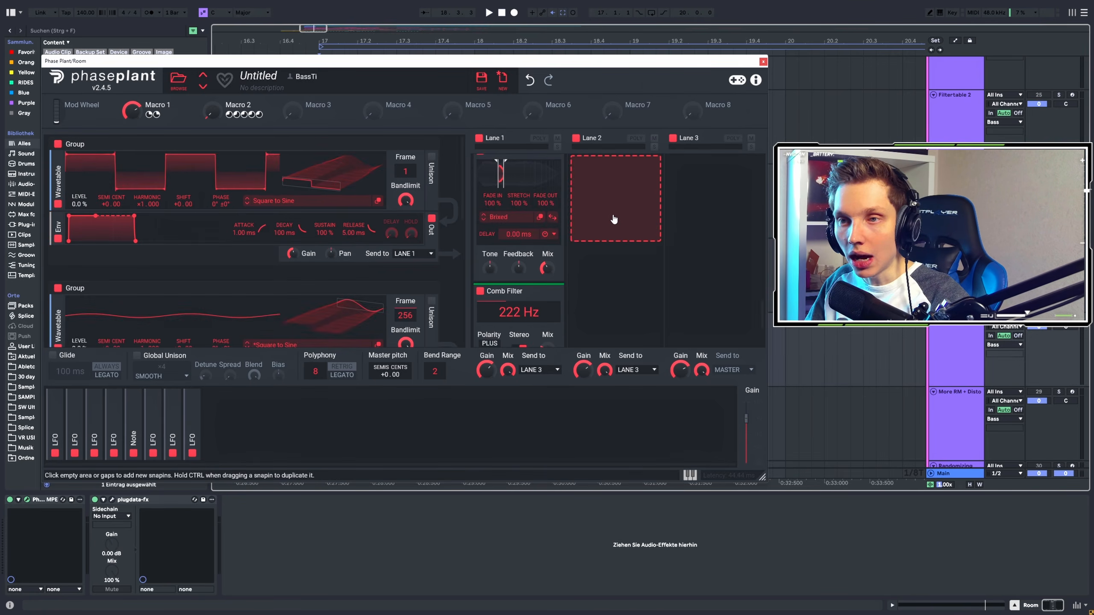
Audition the Room patch while examining the Convolver and Comb Filter at the end of Lane 1
scroll(542, 224, "up", 1)
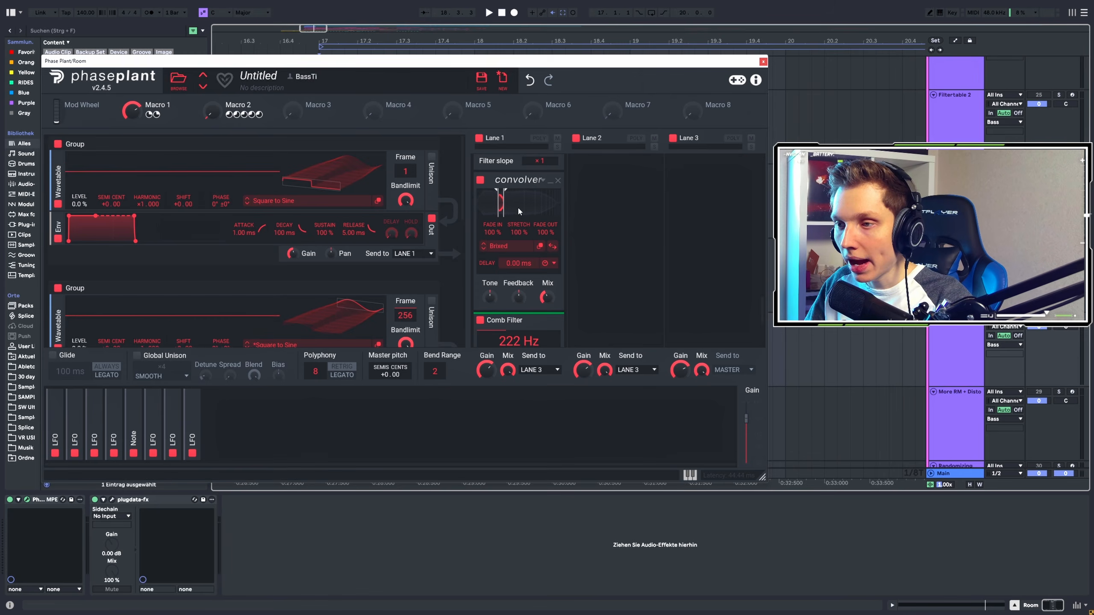
scroll(523, 191, "down", 2)
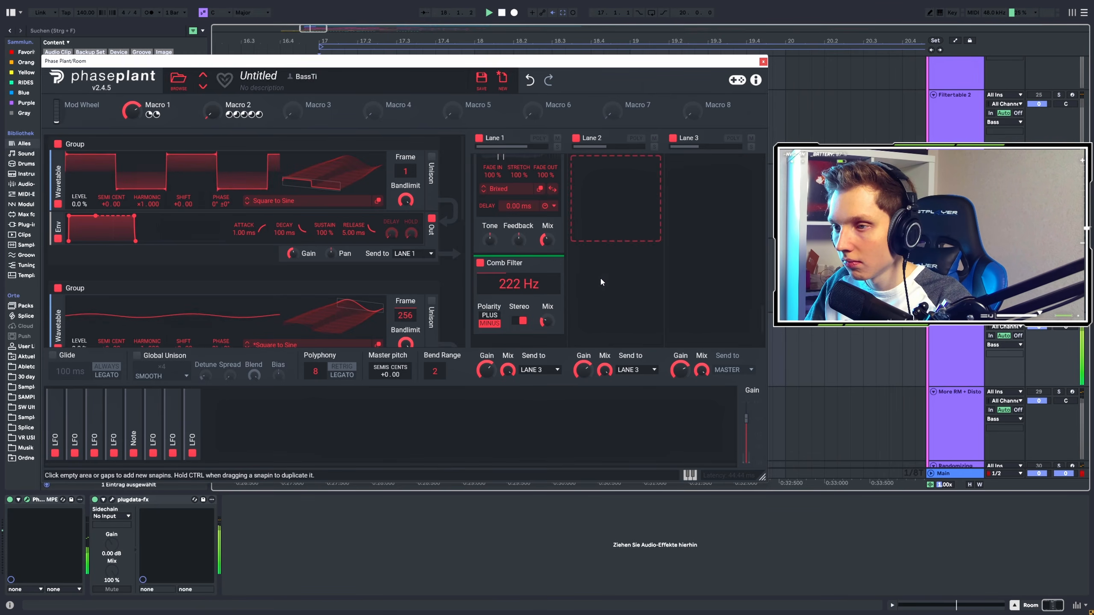
scroll(602, 281, "up", 1)
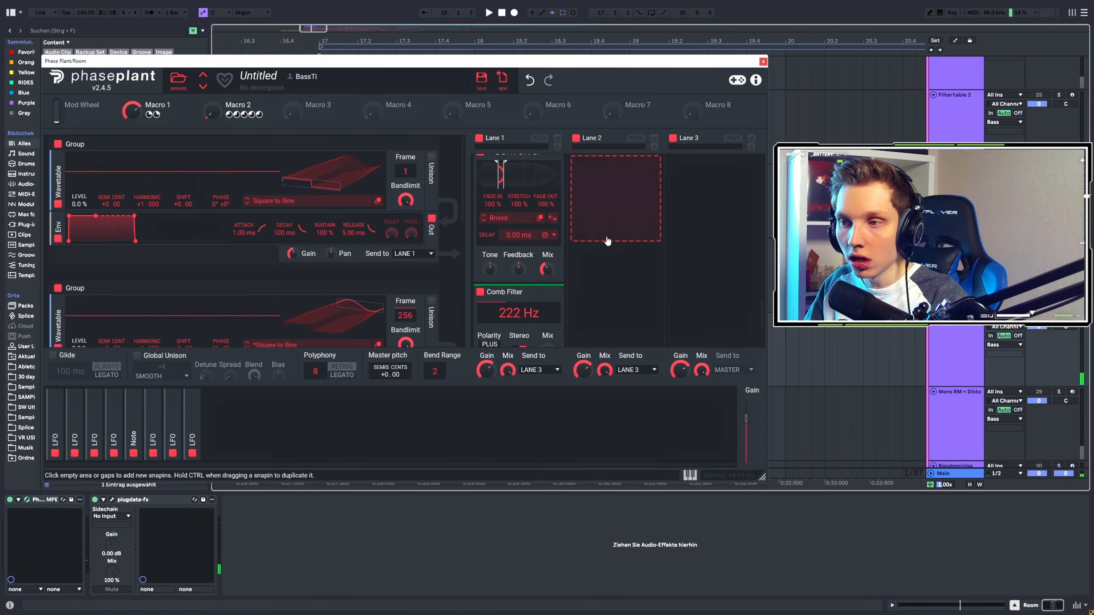
scroll(559, 228, "up", 1)
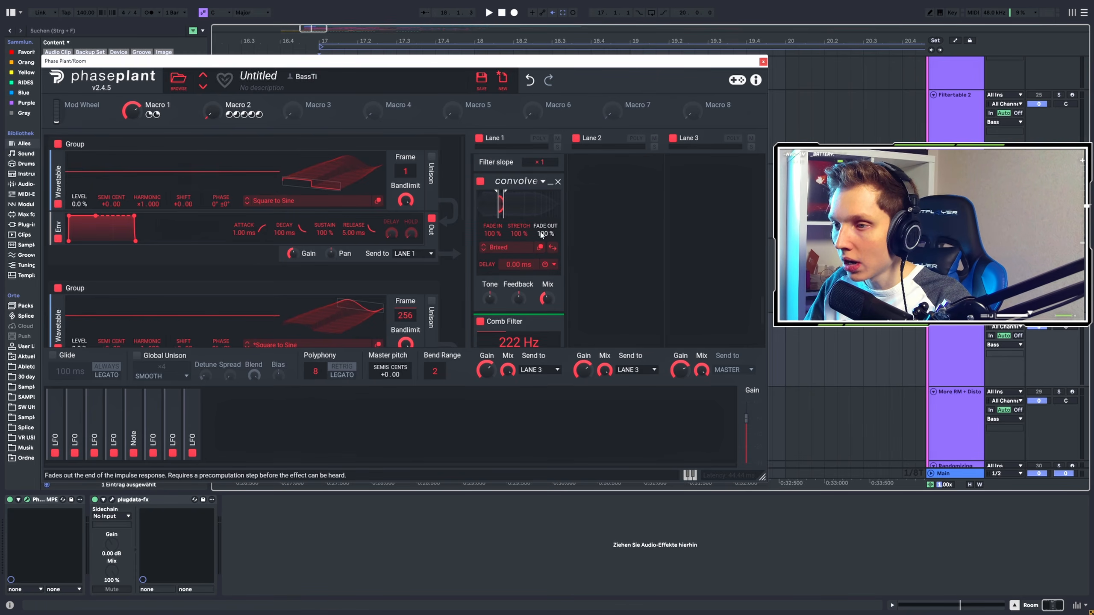
scroll(554, 216, "down", 3)
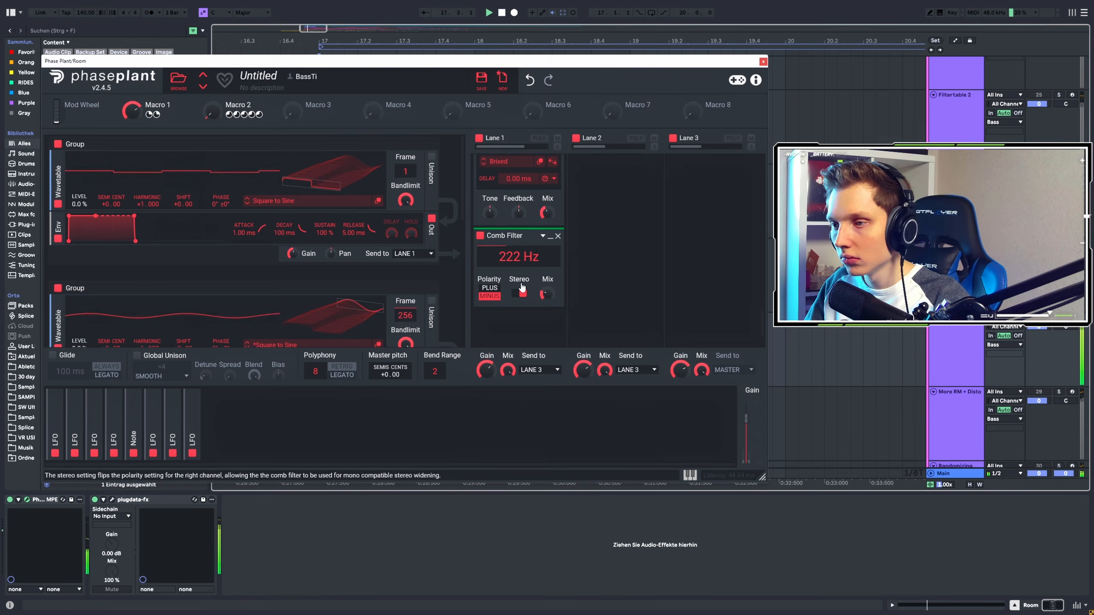
Open Phase Plant on the More RM + Distortion track and examine its generator groups and the Lane 3 Ring Mod
left_click(27, 500)
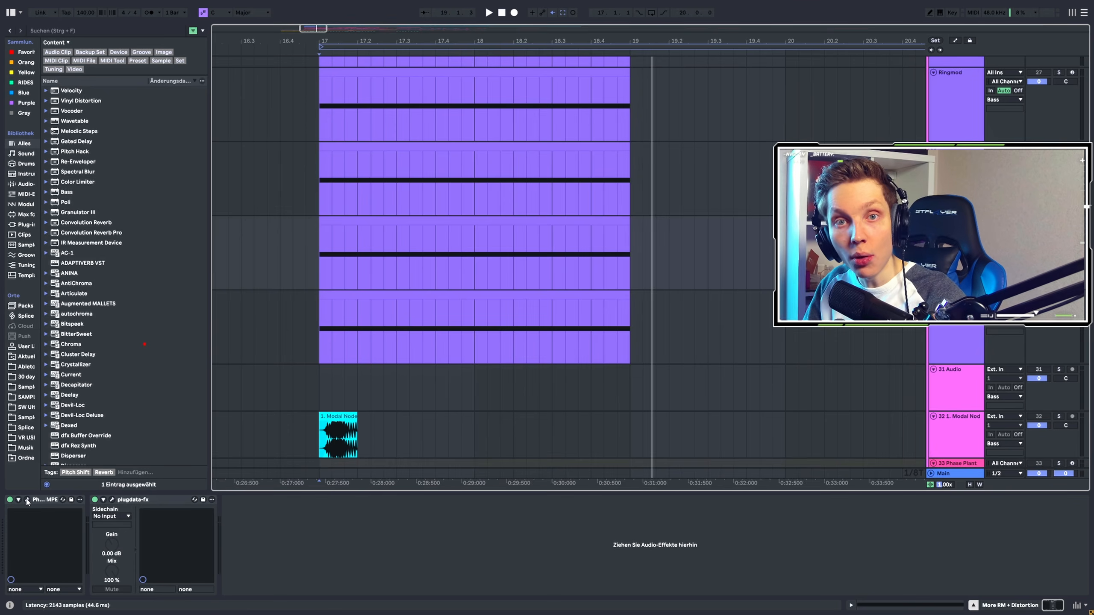
left_click(26, 500)
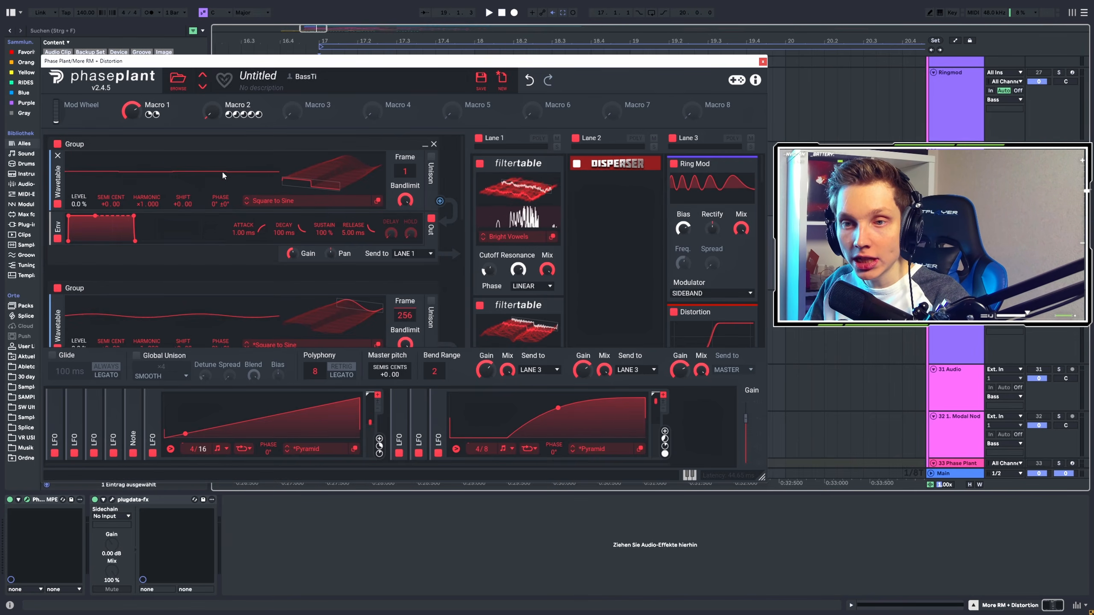
scroll(517, 258, "down", 2)
scroll(482, 315, "up", 2)
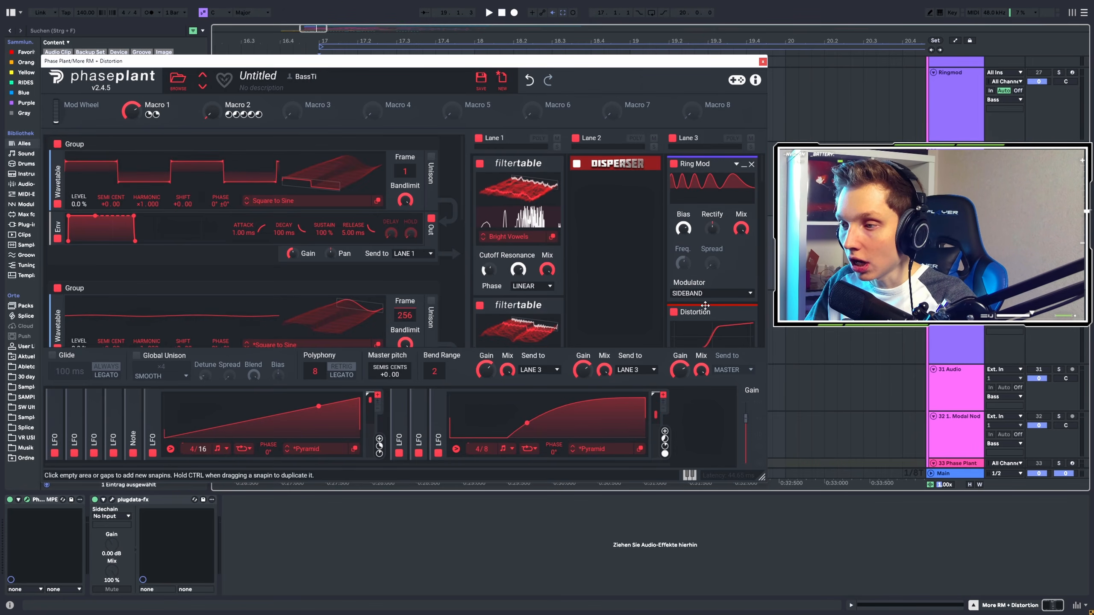
scroll(241, 275, "down", 2)
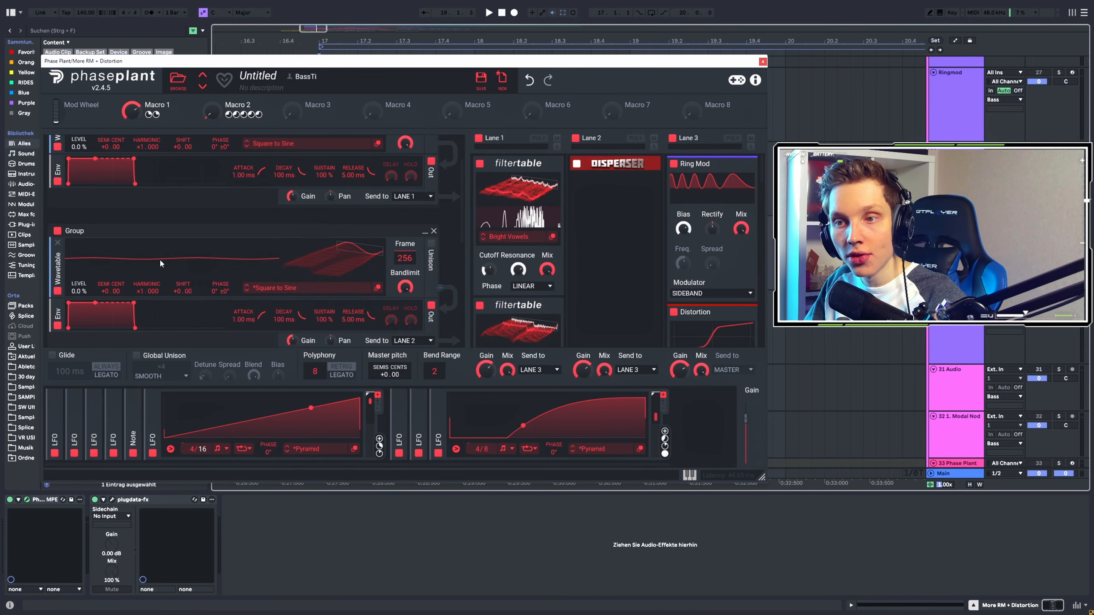
scroll(351, 290, "up", 2)
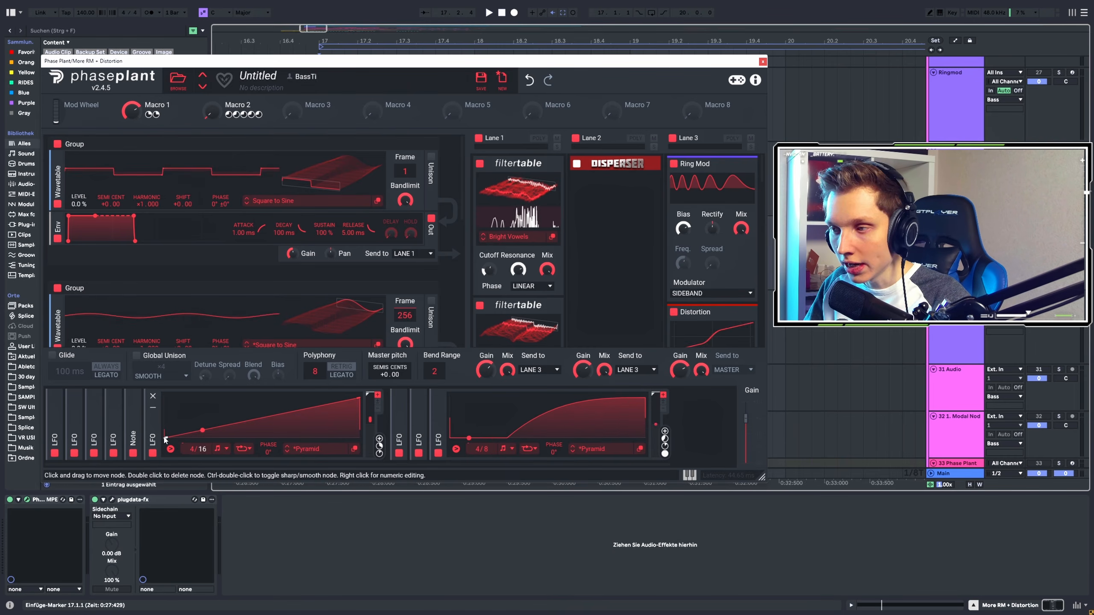
Examine the Lane 3 Saturate Distortion and its LFO modulation, and play the More RM + Distortion patch
scroll(742, 218, "down", 3)
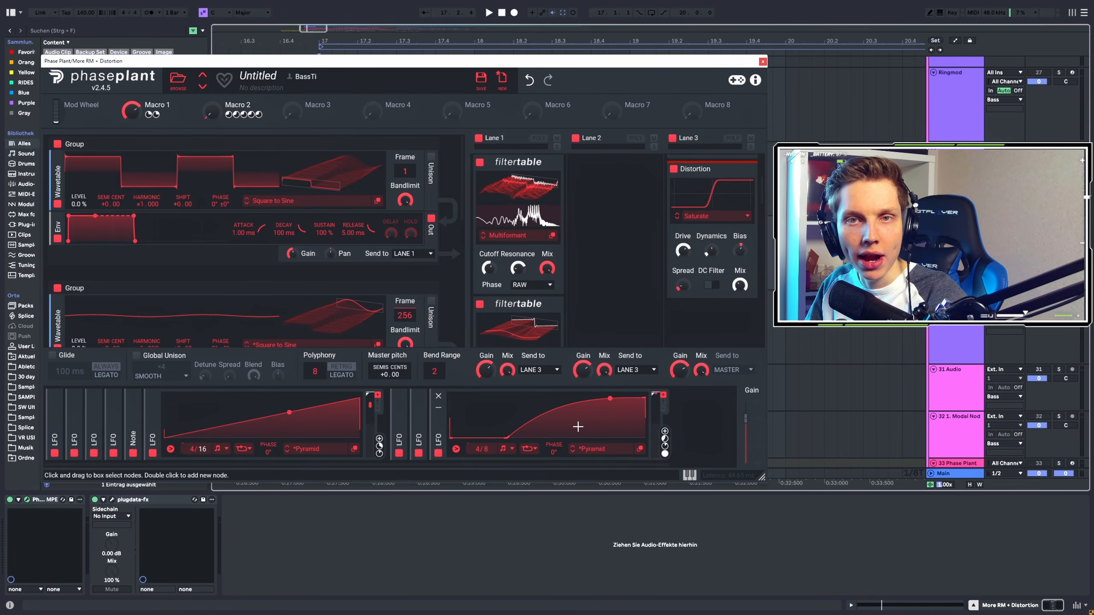
left_click_drag(664, 432, 714, 260)
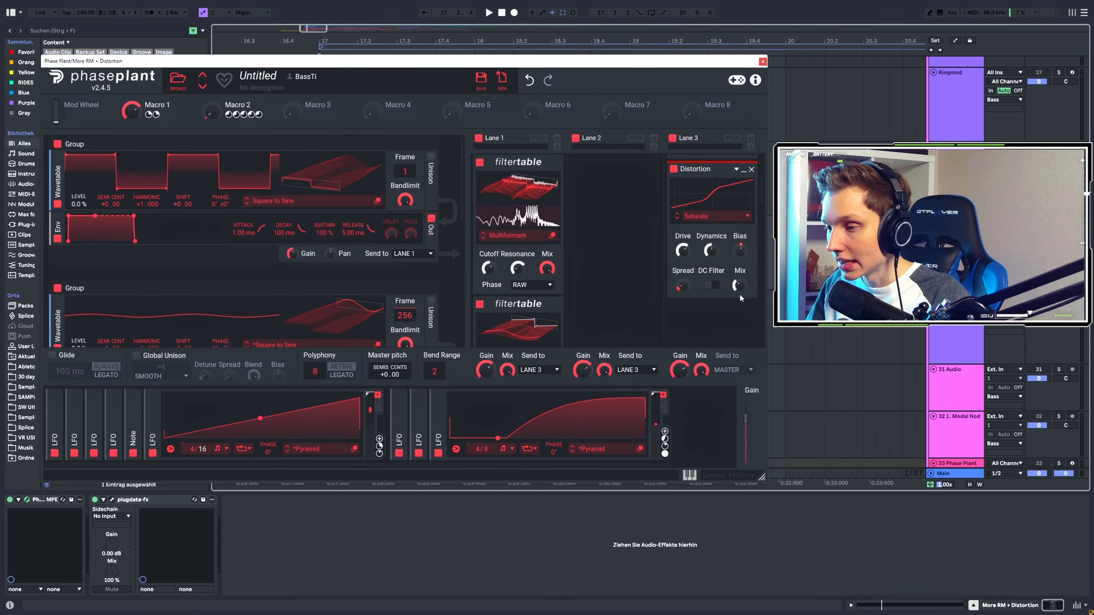
key("space")
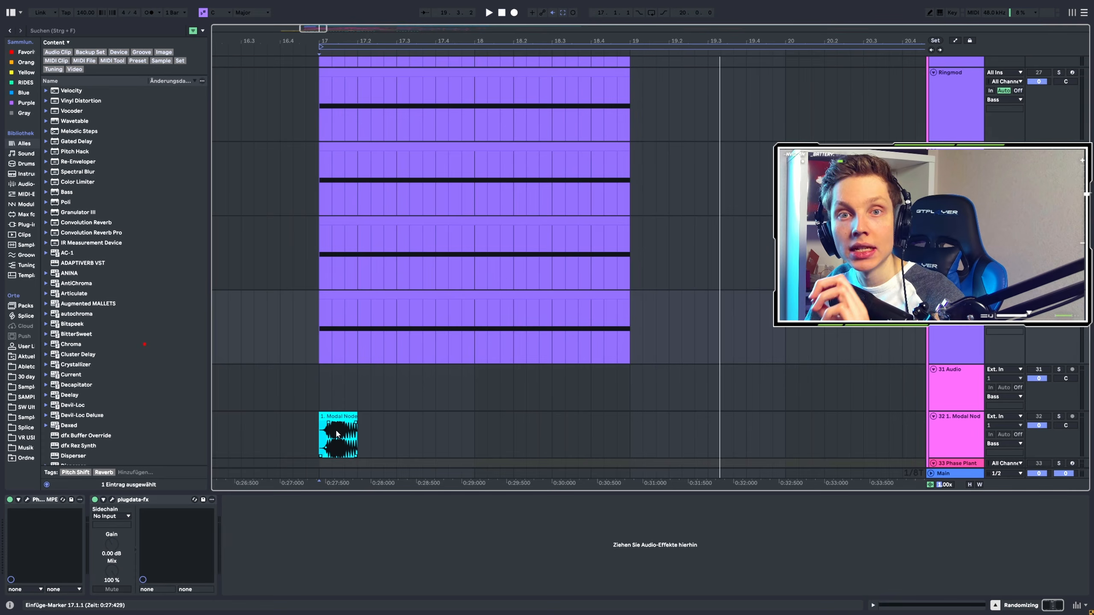
Open Phase Plant on the Randomizing track
left_click(27, 500)
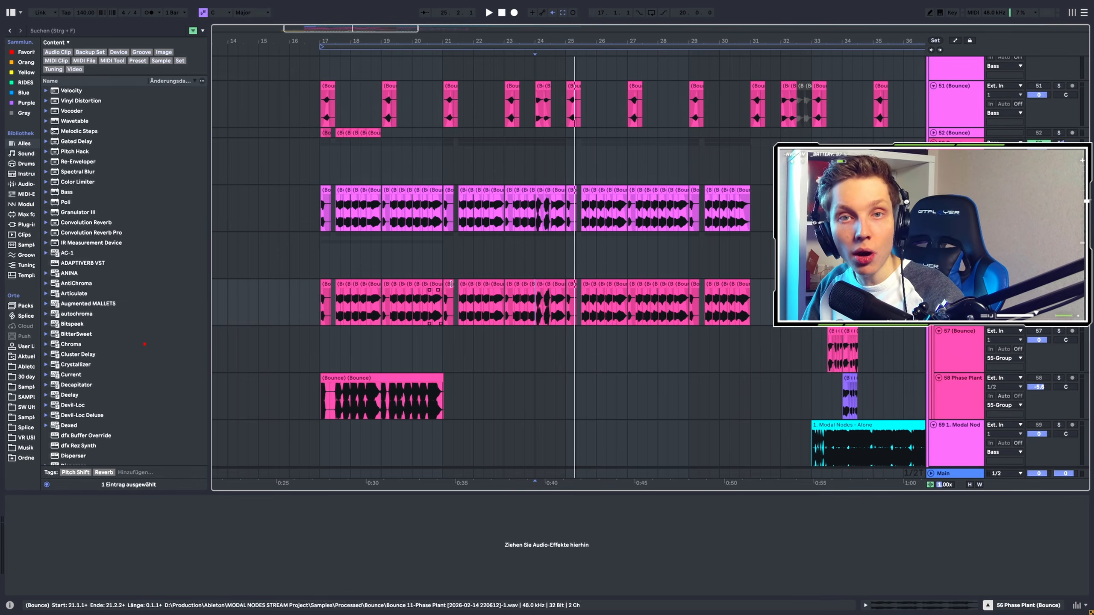
Play the arrangement of bounced bass clips from bar 17 and move the selection down to the 56 Phase Plant (Bounce) track
scroll(334, 278, "up", 3)
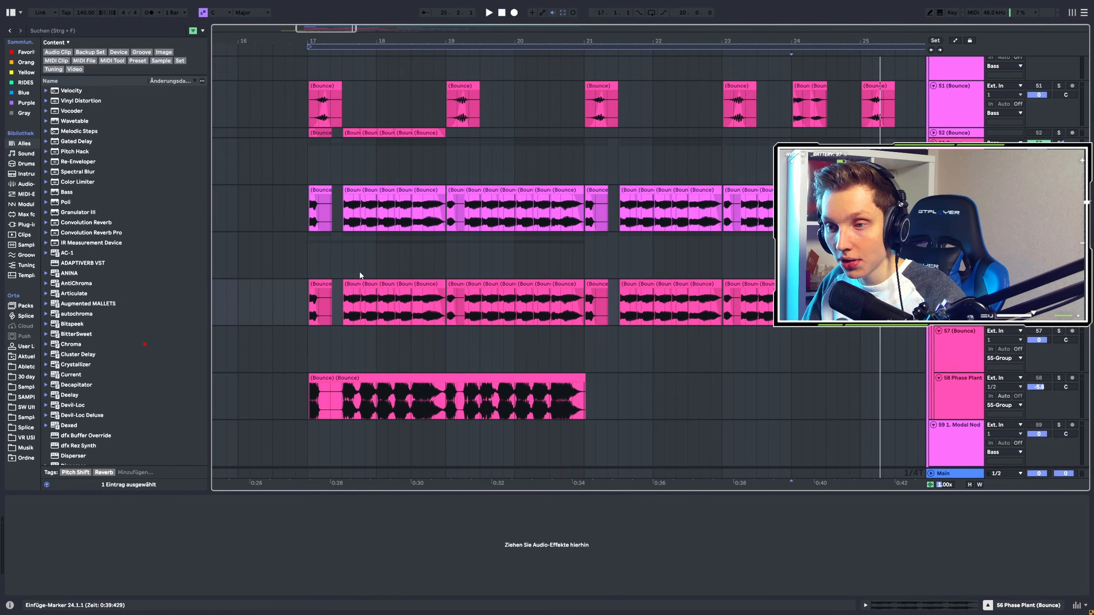
left_click(343, 271)
key("space")
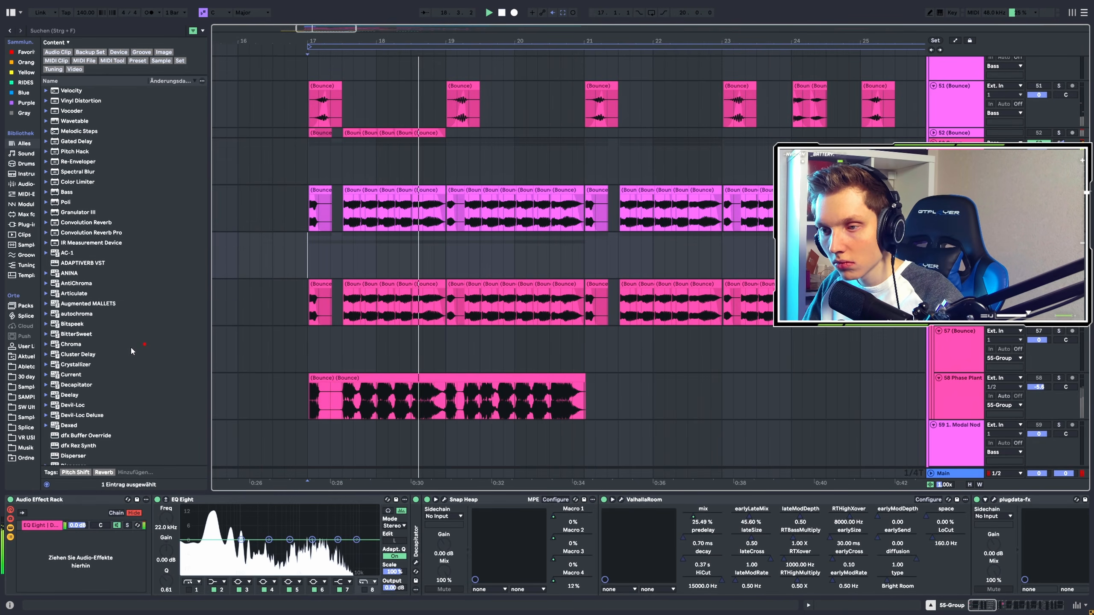
key("Down")
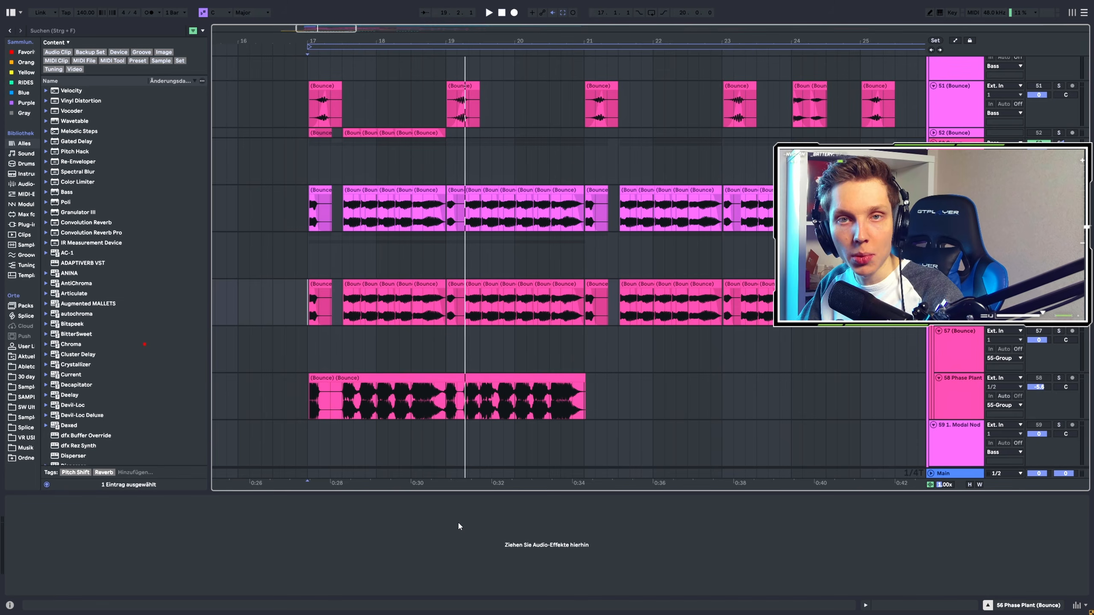